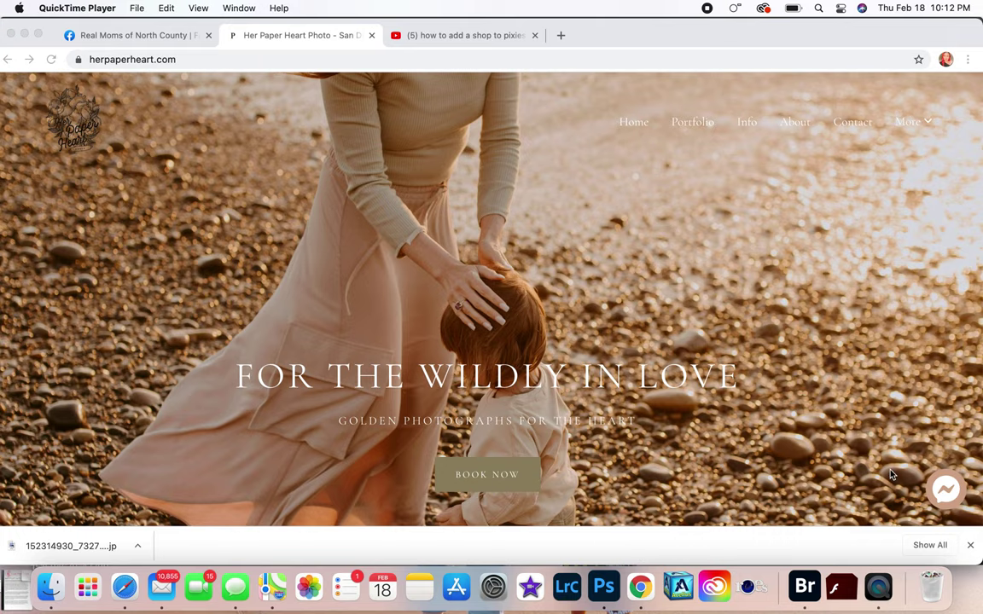
Review the homepage hero banner, highlighting its "For the Wildly in Love" headline and tagline
left_click(874, 332)
scroll(874, 333, "down", 1)
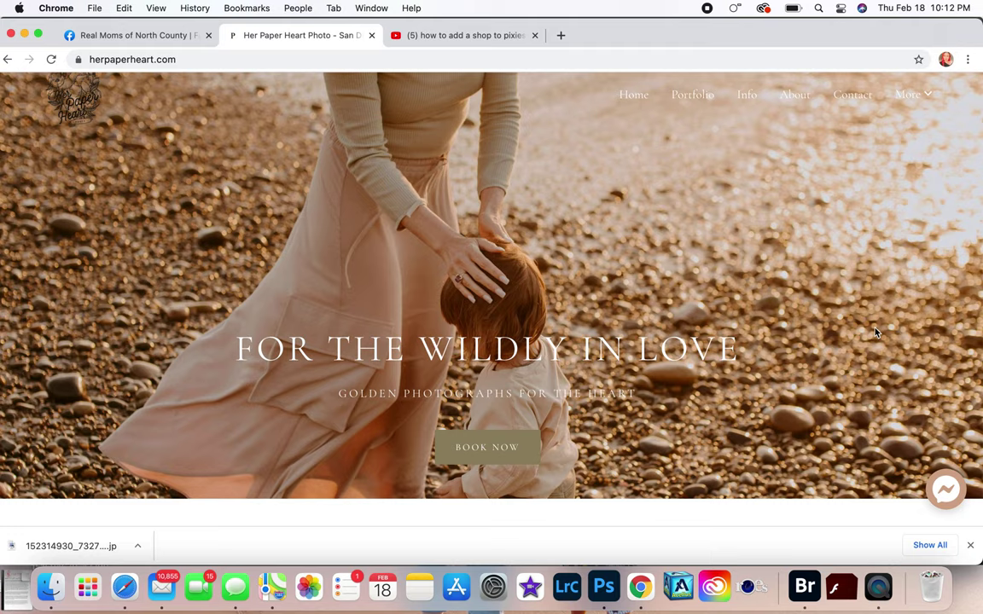
scroll(874, 333, "up", 1)
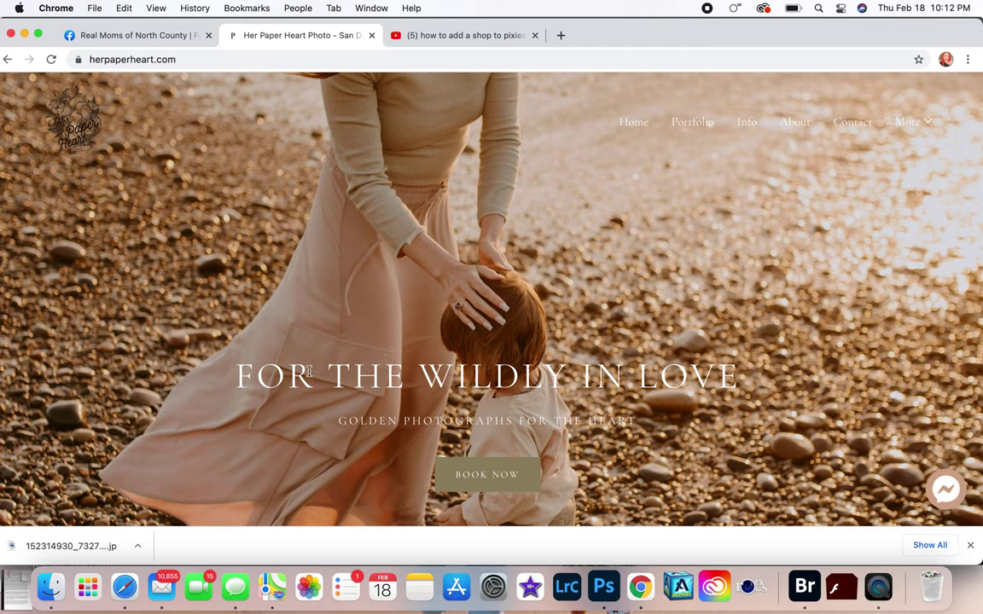
left_click_drag(246, 375, 670, 438)
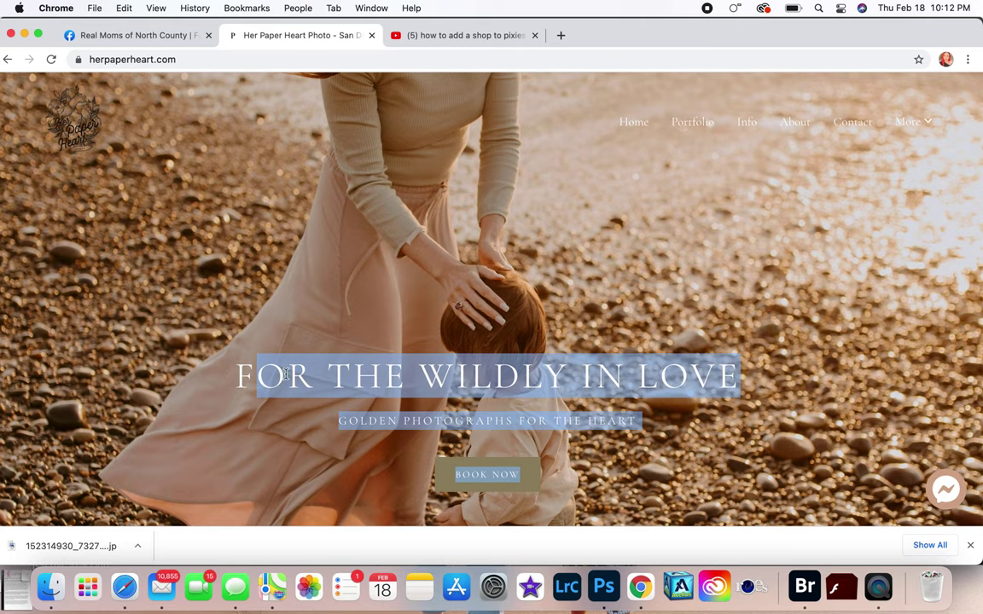
left_click(669, 252)
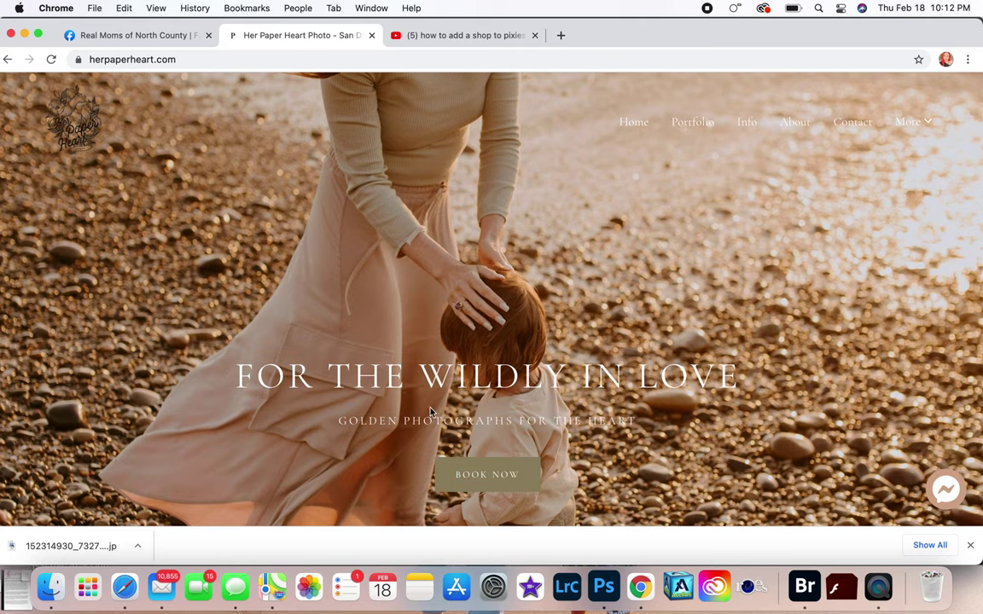
scroll(748, 395, "down", 2)
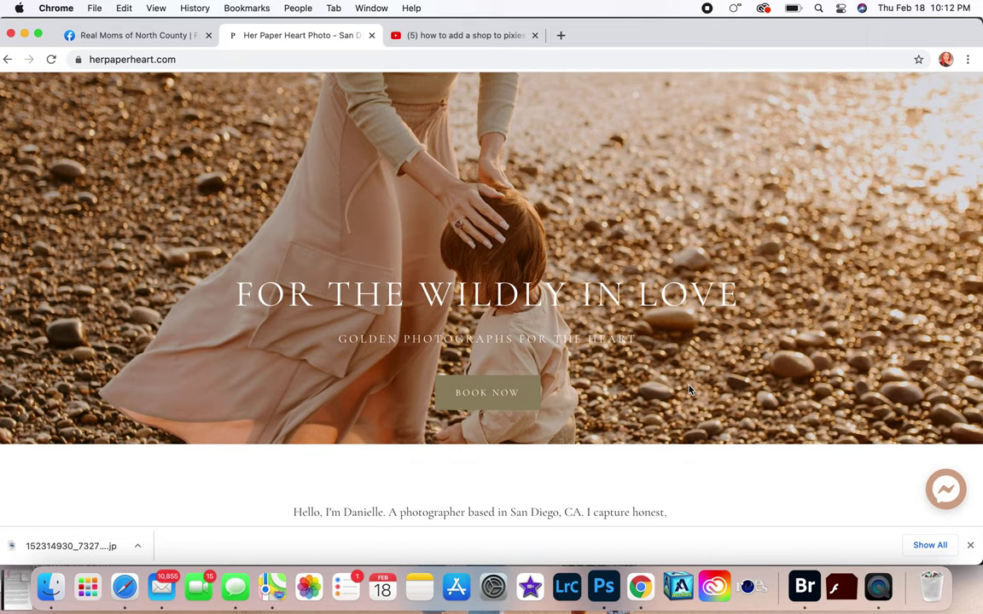
Read the homepage introduction, the quote banner and the block linking to Investment, Portfolio and Contact
scroll(690, 390, "down", 8)
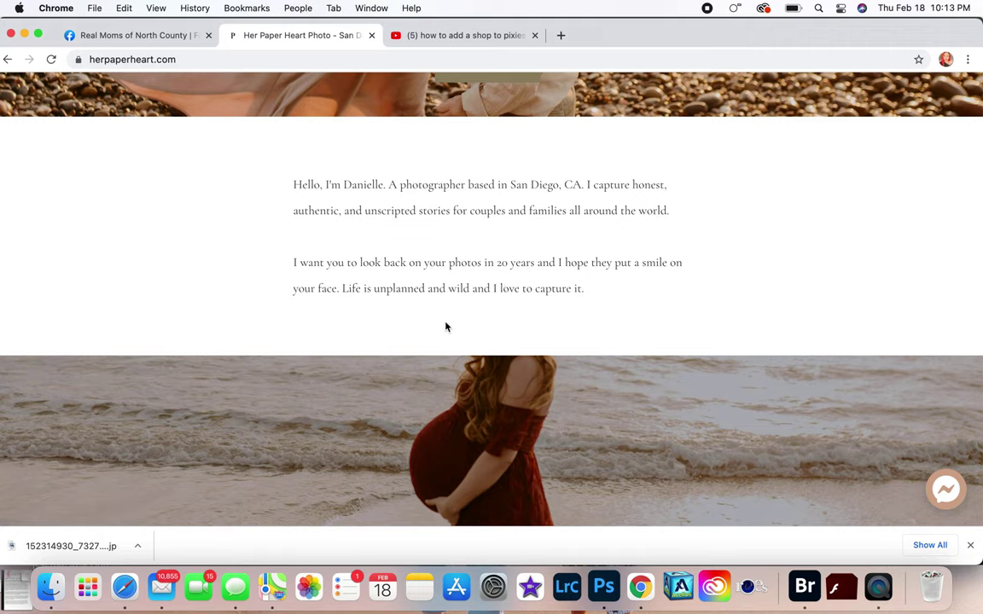
scroll(445, 327, "down", 4)
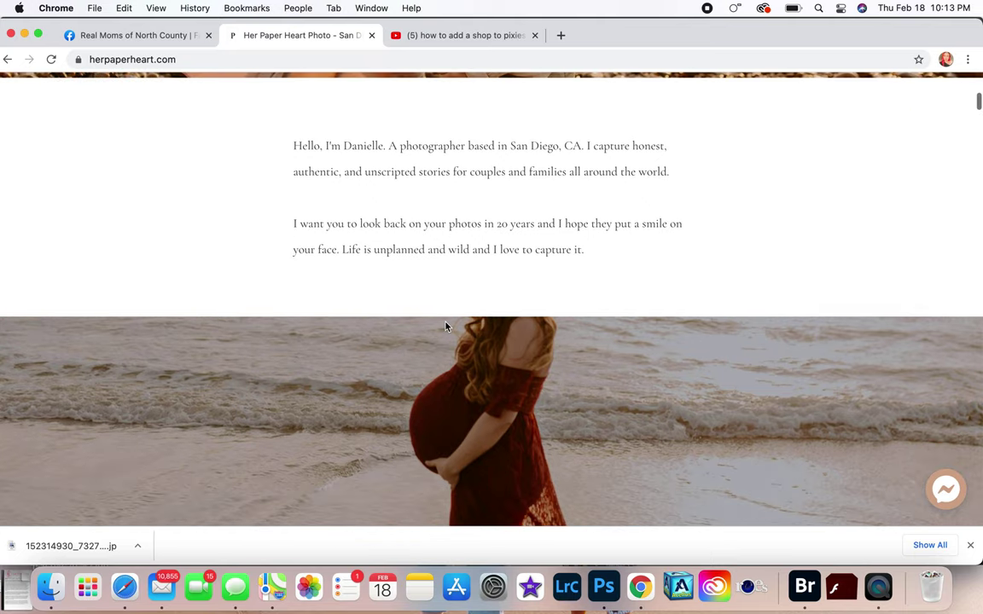
scroll(445, 327, "down", 10)
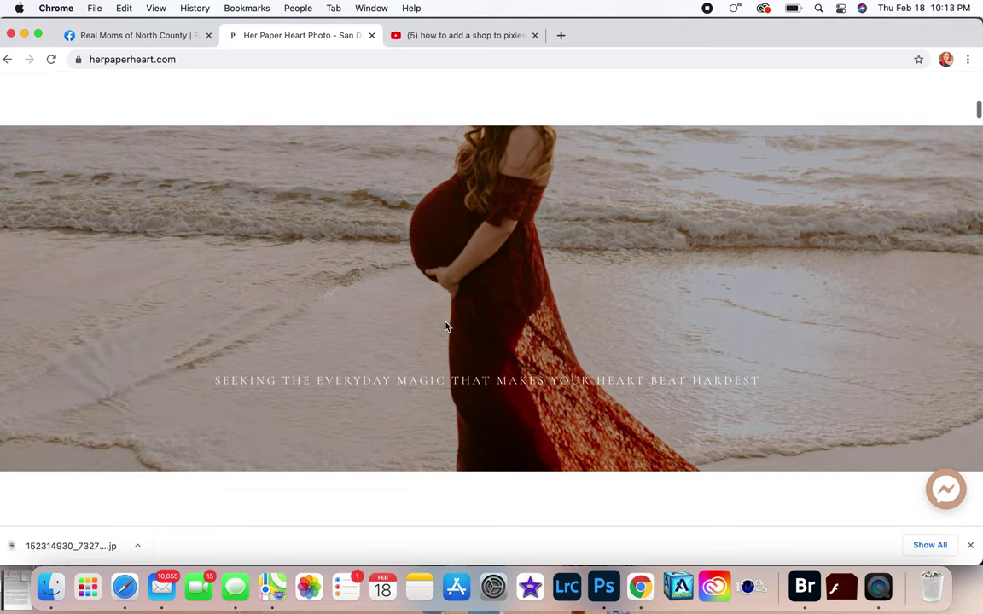
scroll(445, 327, "up", 8)
scroll(361, 404, "down", 8)
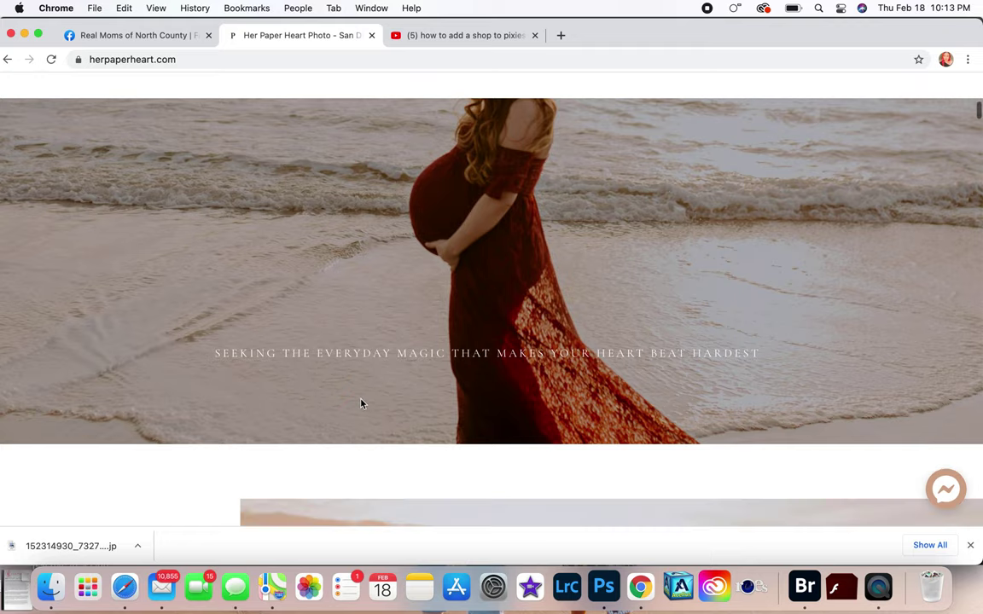
scroll(362, 403, "down", 5)
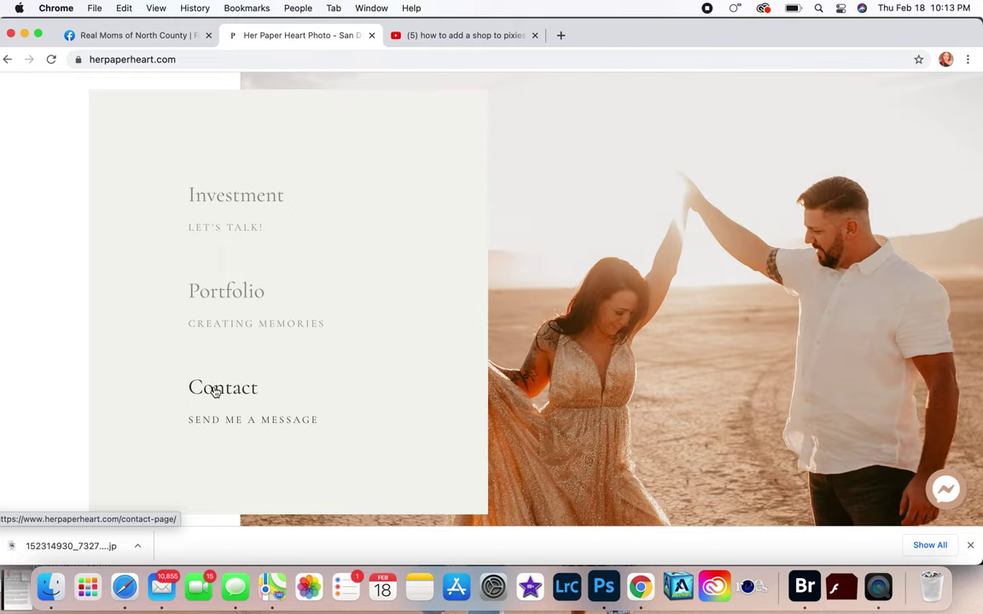
scroll(7, 273, "down", 3)
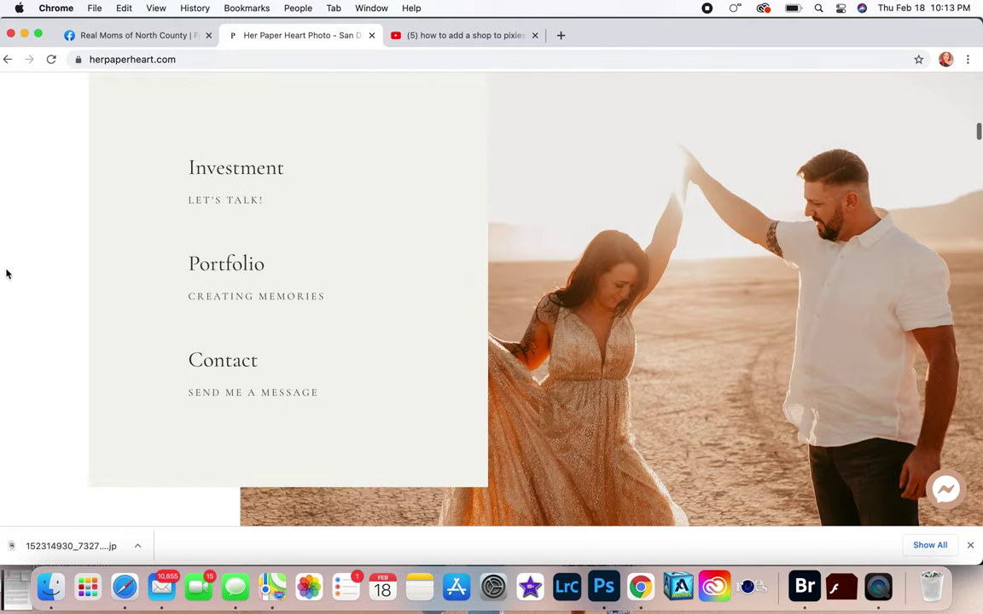
Look through the session entries under Featured Love Stories on the homepage
scroll(6, 274, "down", 8)
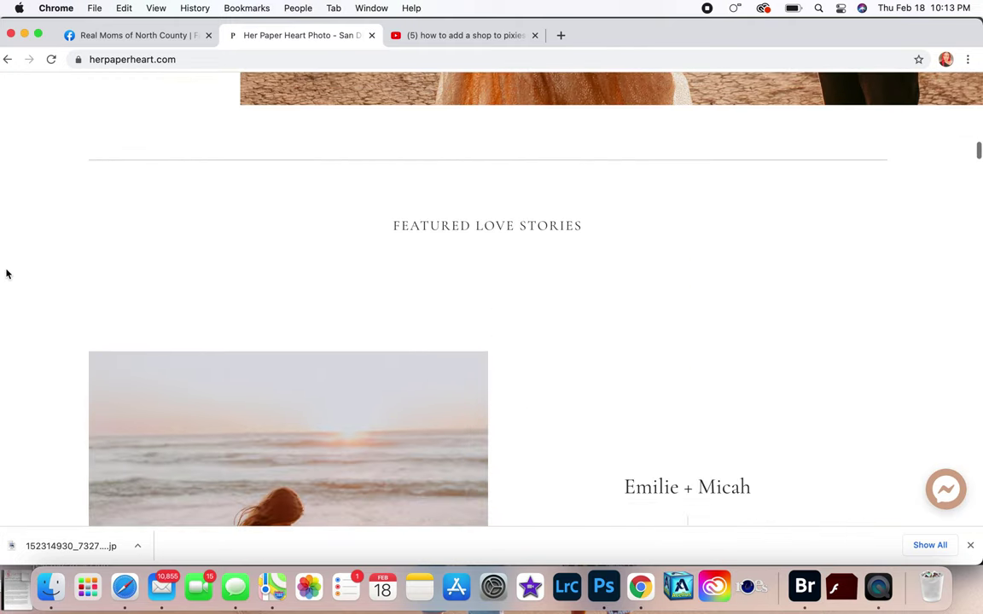
scroll(6, 273, "down", 6)
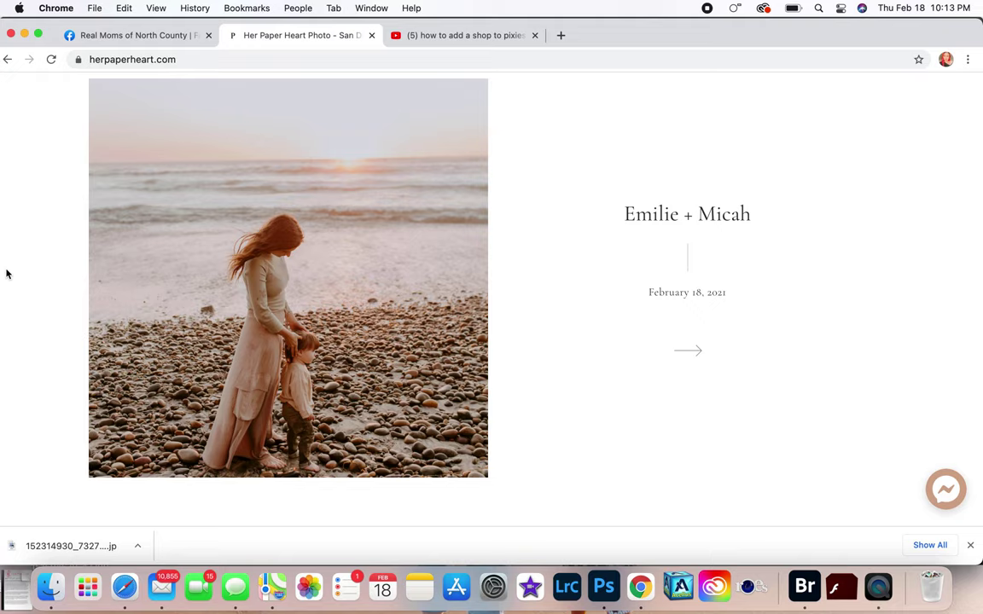
scroll(6, 273, "down", 10)
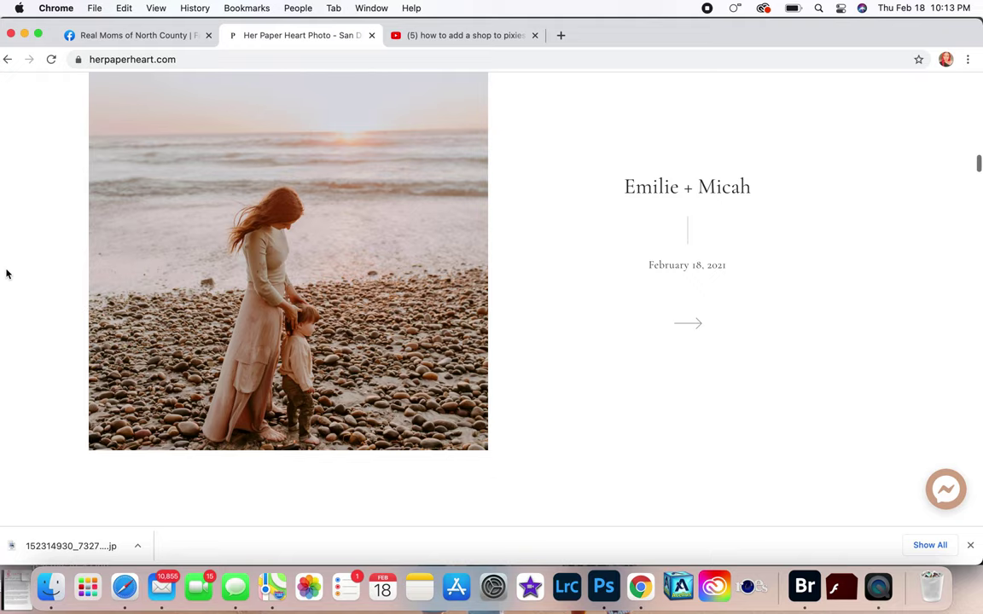
scroll(7, 273, "down", 9)
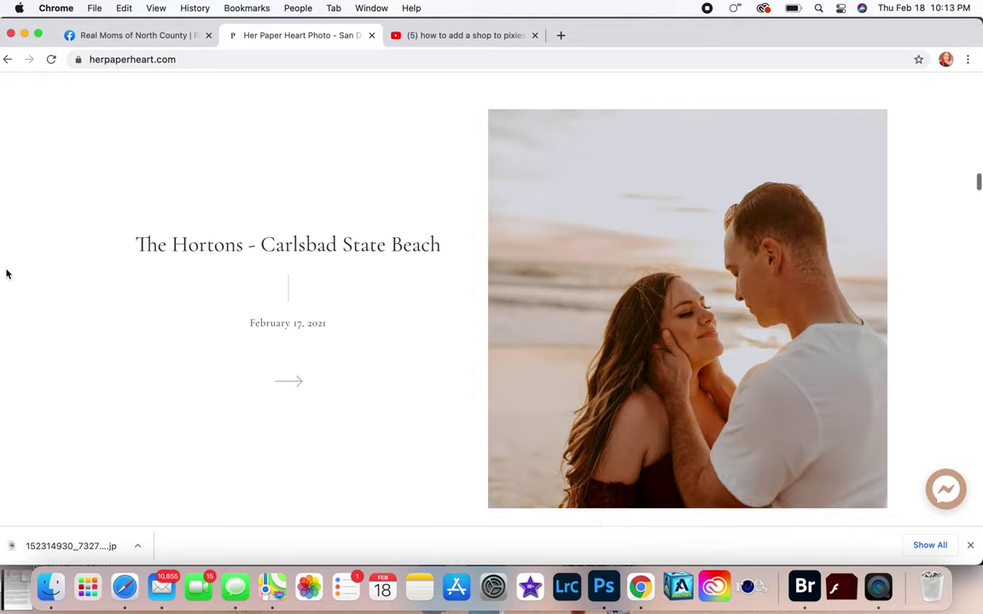
scroll(6, 274, "down", 9)
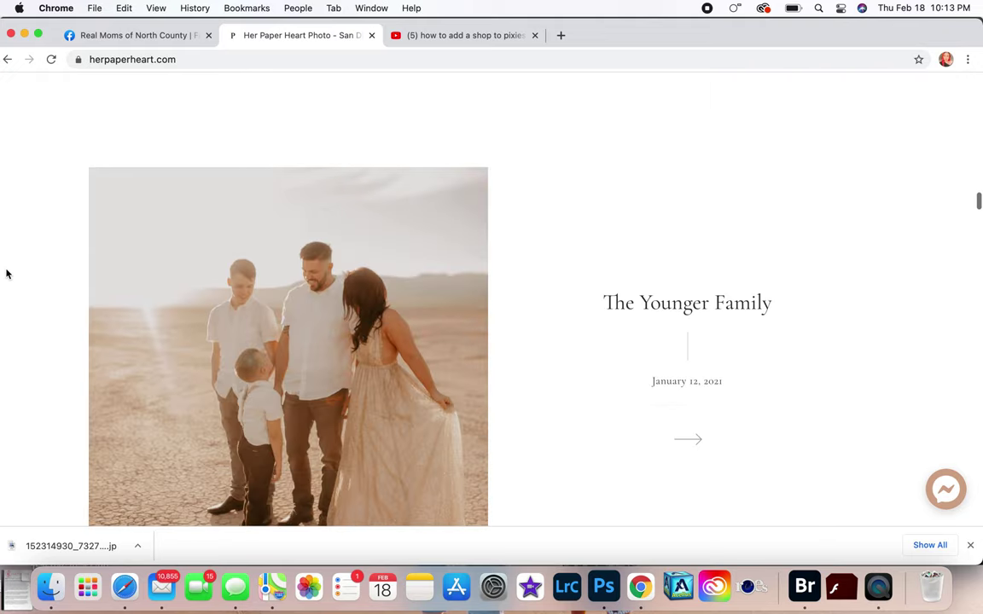
scroll(7, 273, "down", 8)
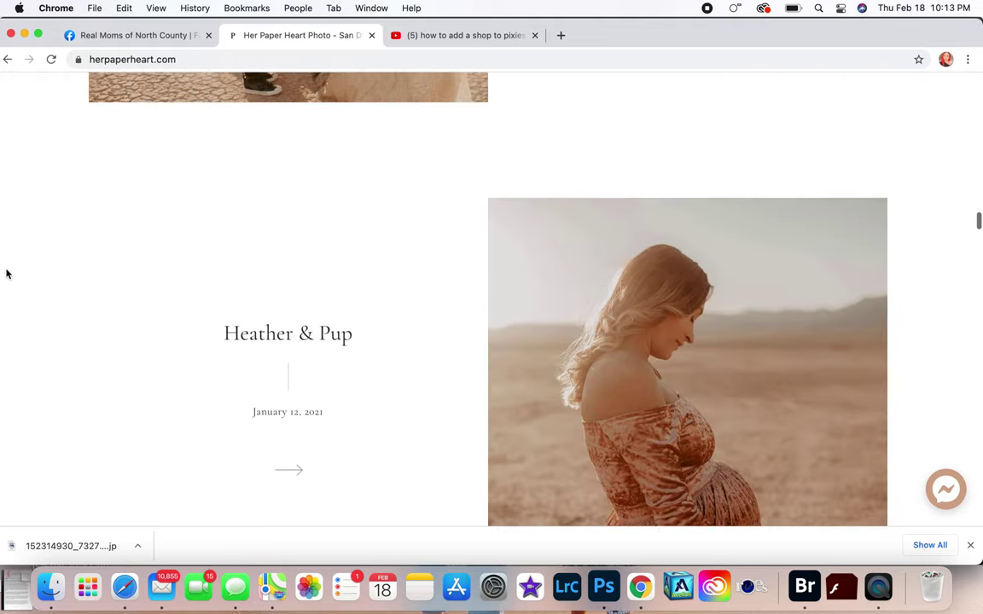
scroll(7, 273, "up", 4)
scroll(7, 273, "up", 5)
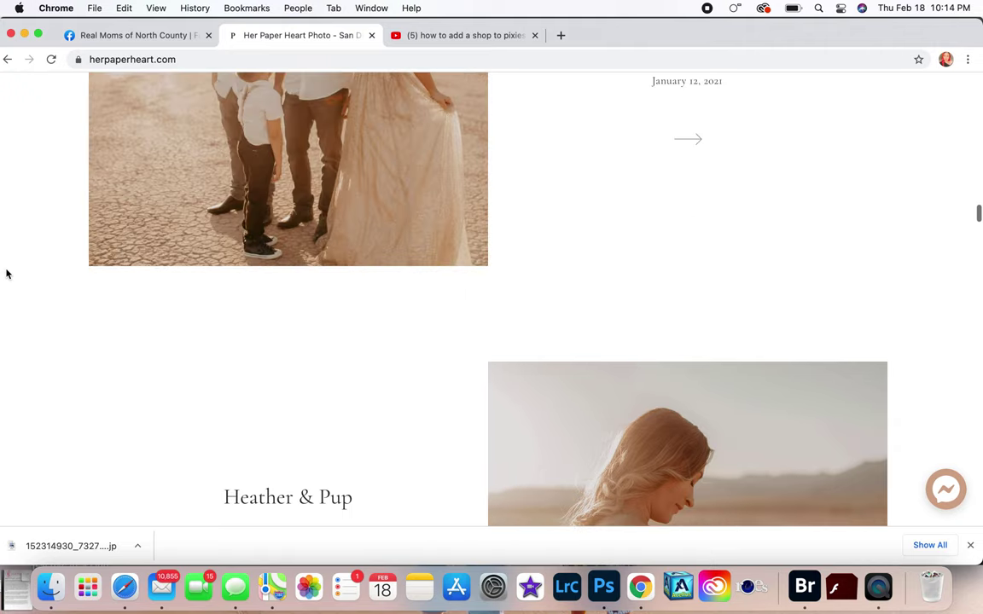
Examine the homepage's Adventure With Me banner, contact form and Instagram footer, and return to the page's beginning
left_click_drag(979, 218, 978, 448)
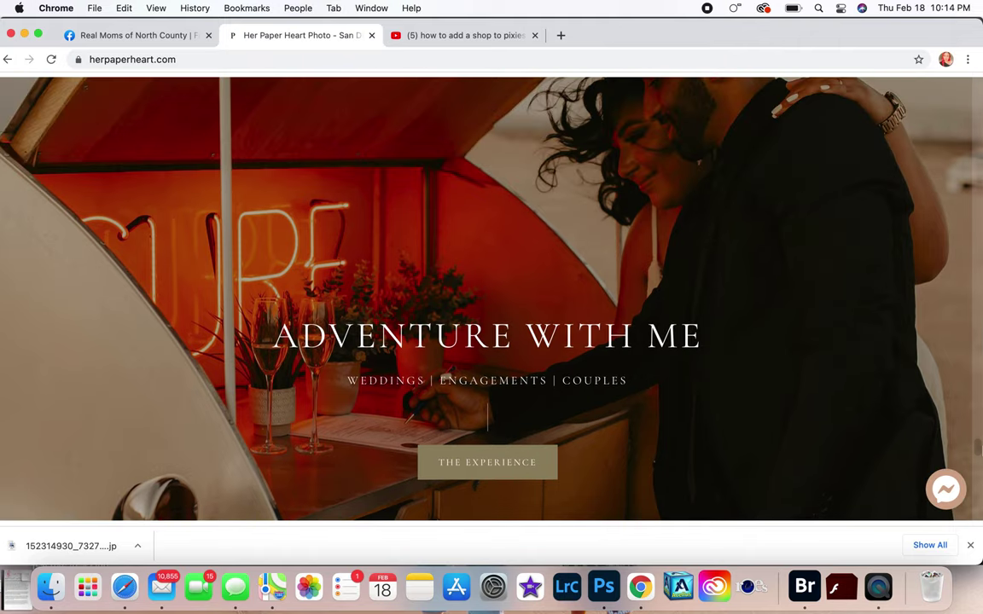
left_click_drag(978, 448, 978, 492)
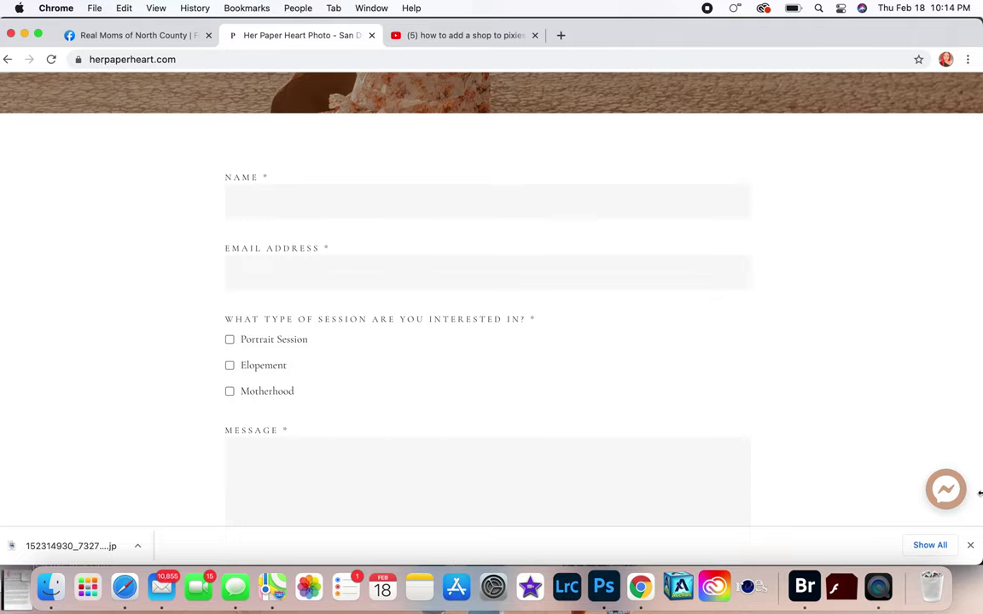
mouse_move(980, 493)
left_mouse_down()
mouse_move(978, 502)
mouse_move(978, 493)
left_mouse_up()
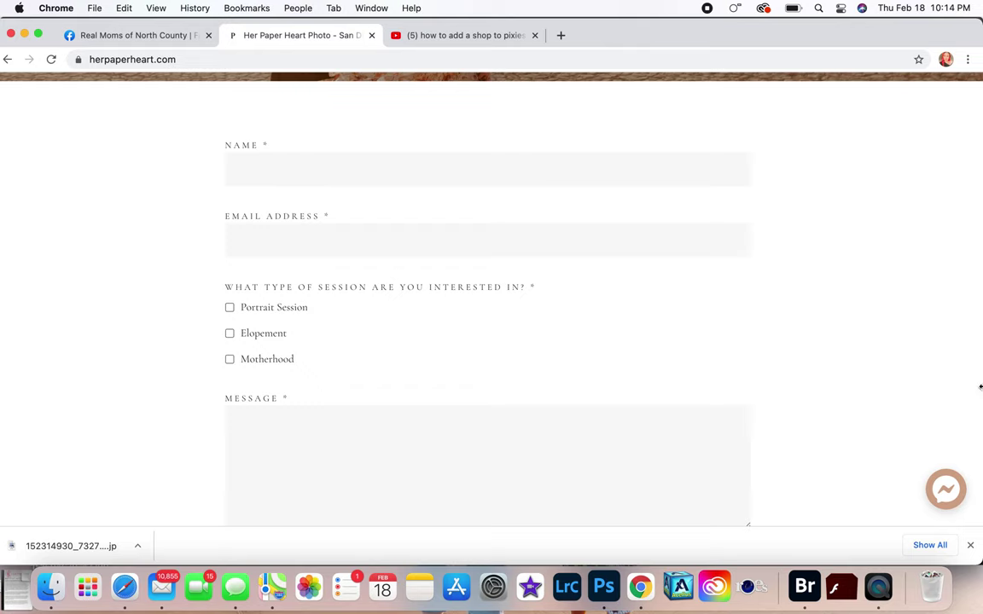
scroll(978, 444, "down", 2)
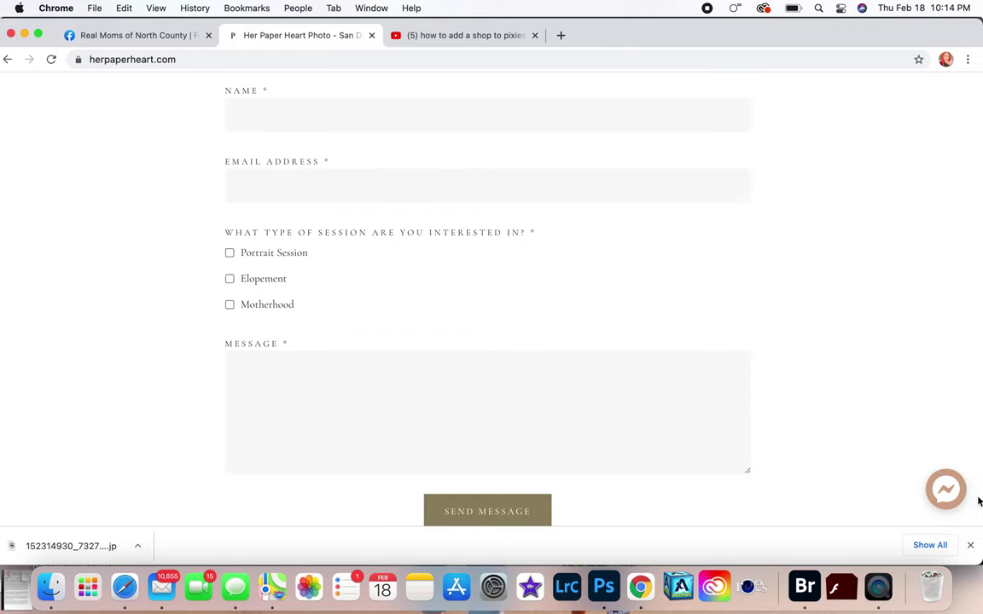
scroll(978, 503, "down", 10)
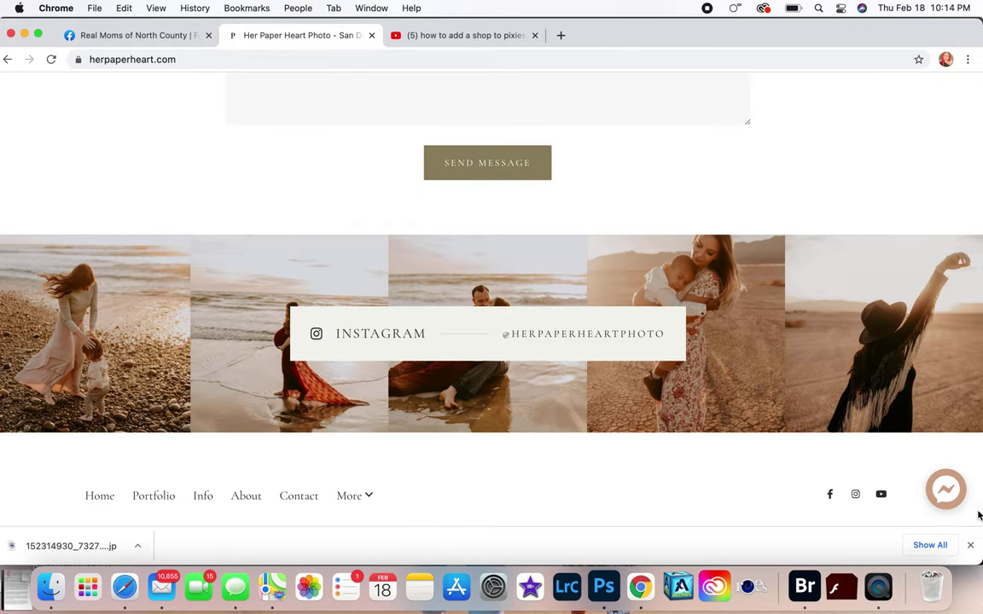
scroll(978, 516, "down", 3)
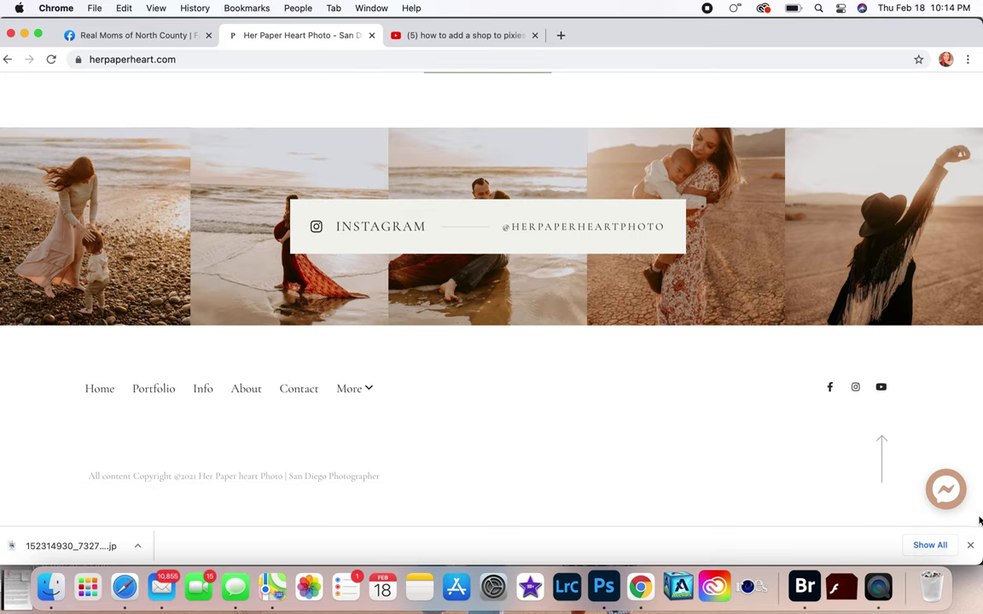
left_click_drag(978, 519, 974, 81)
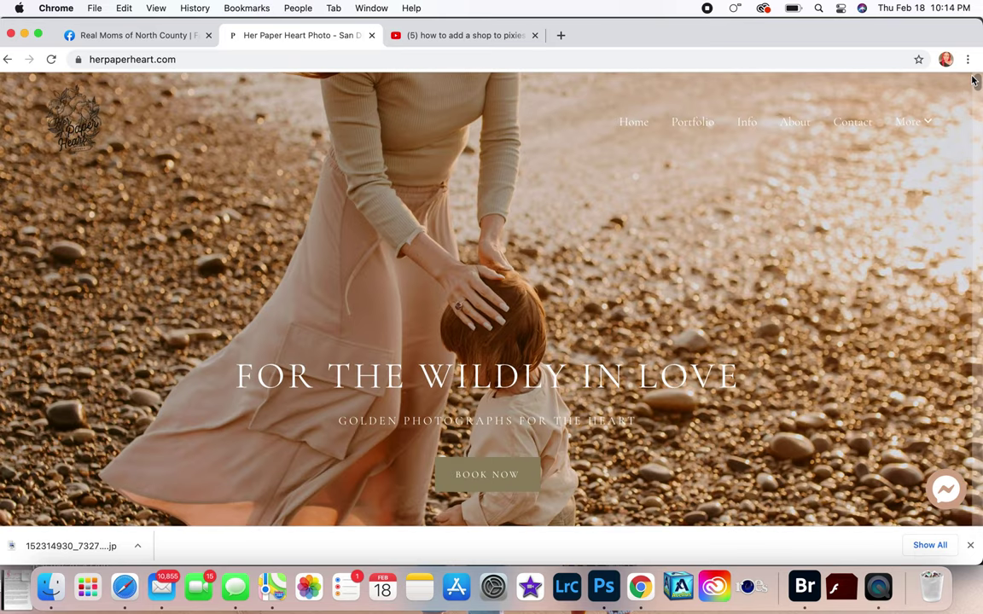
Open the Portfolio page and highlight its "A Few of My Favorites" heading and introduction
left_click(701, 122)
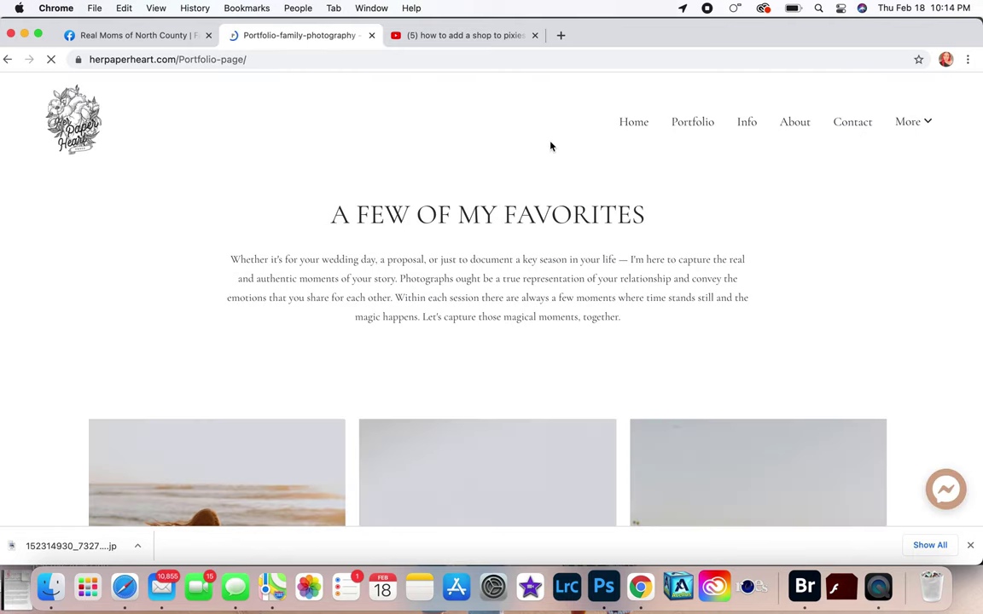
scroll(550, 147, "down", 2)
left_click_drag(329, 137, 705, 252)
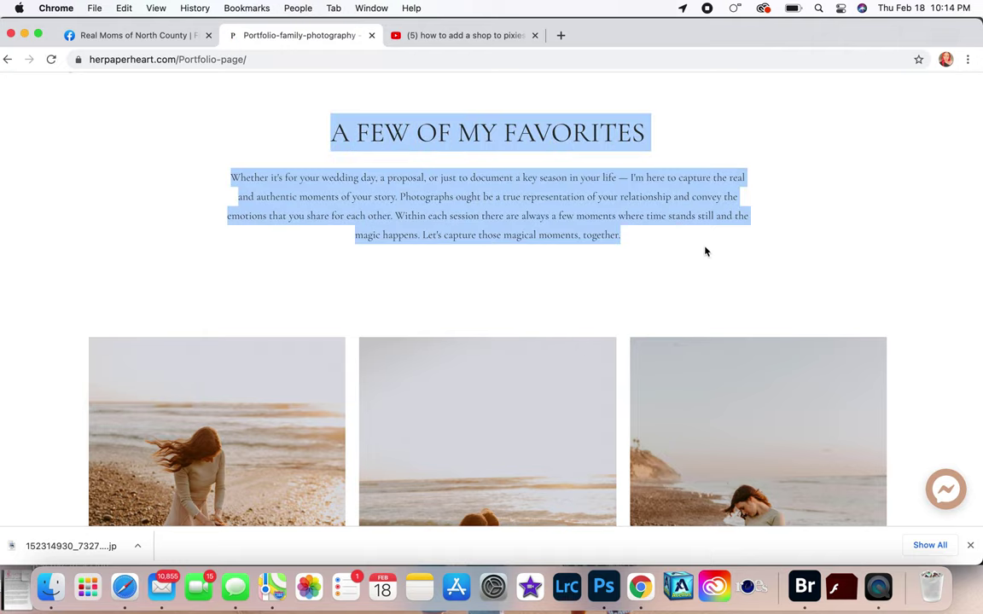
left_click(728, 116)
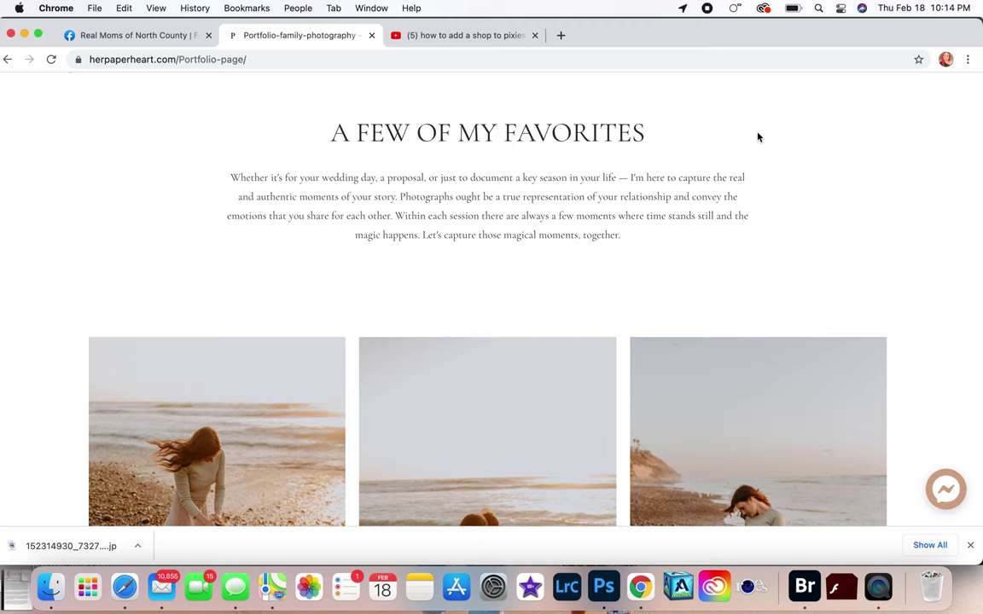
Look through the Portfolio page's photo gallery and return to the page's beginning
scroll(757, 136, "down", 2)
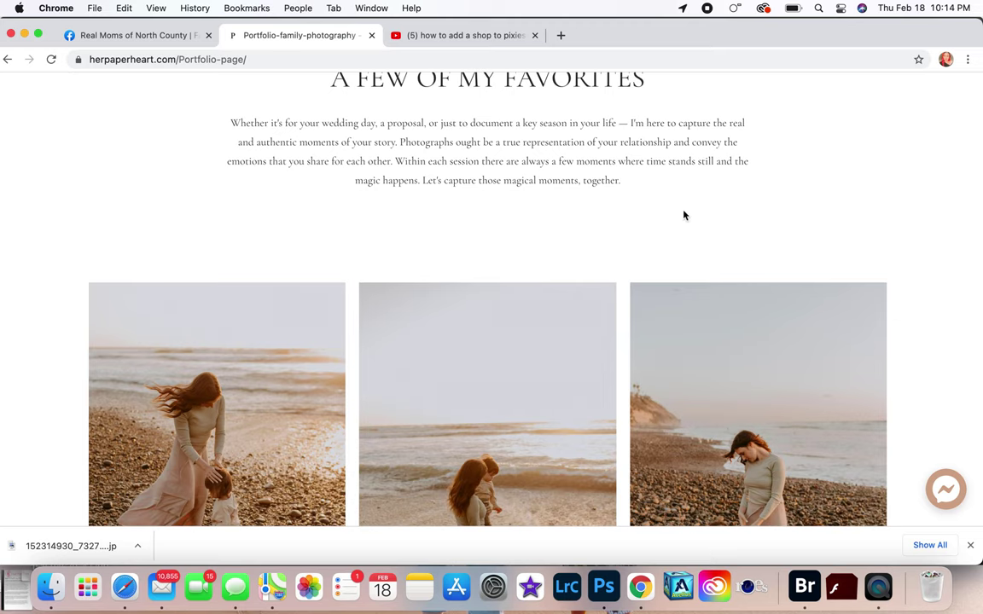
scroll(719, 212, "down", 5)
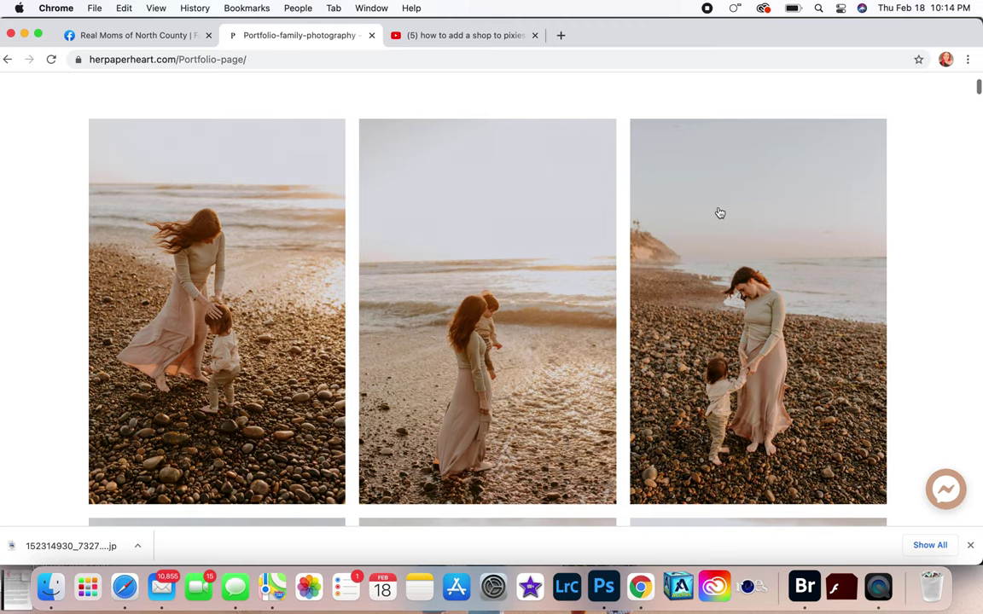
scroll(719, 212, "down", 8)
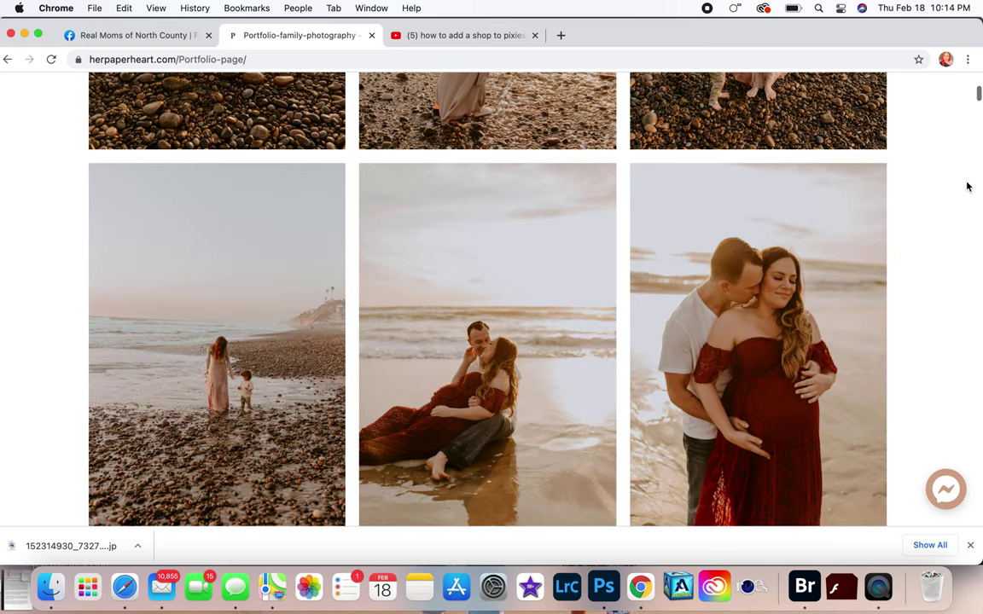
scroll(980, 98, "down", 8)
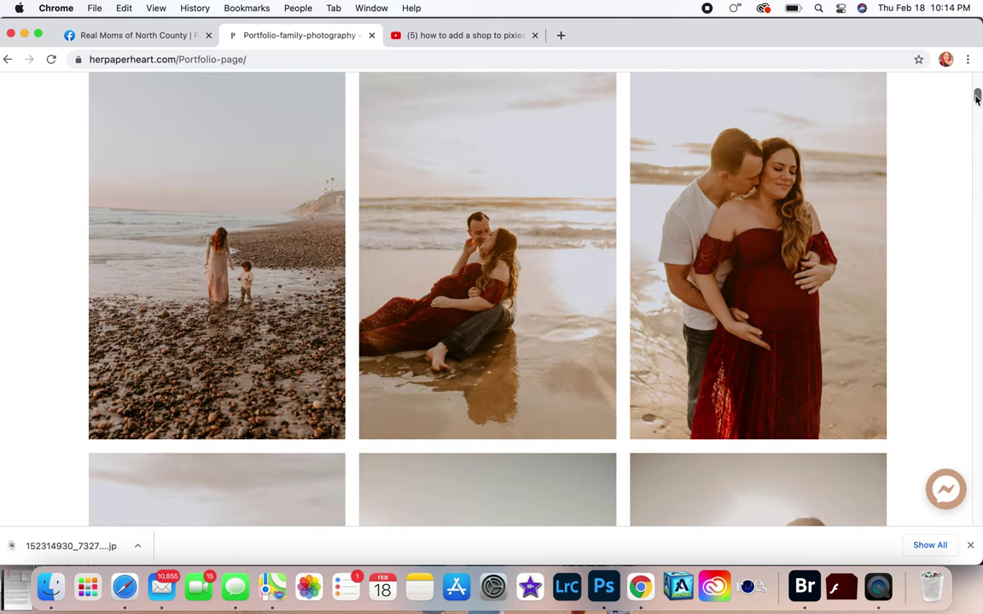
scroll(977, 99, "down", 10)
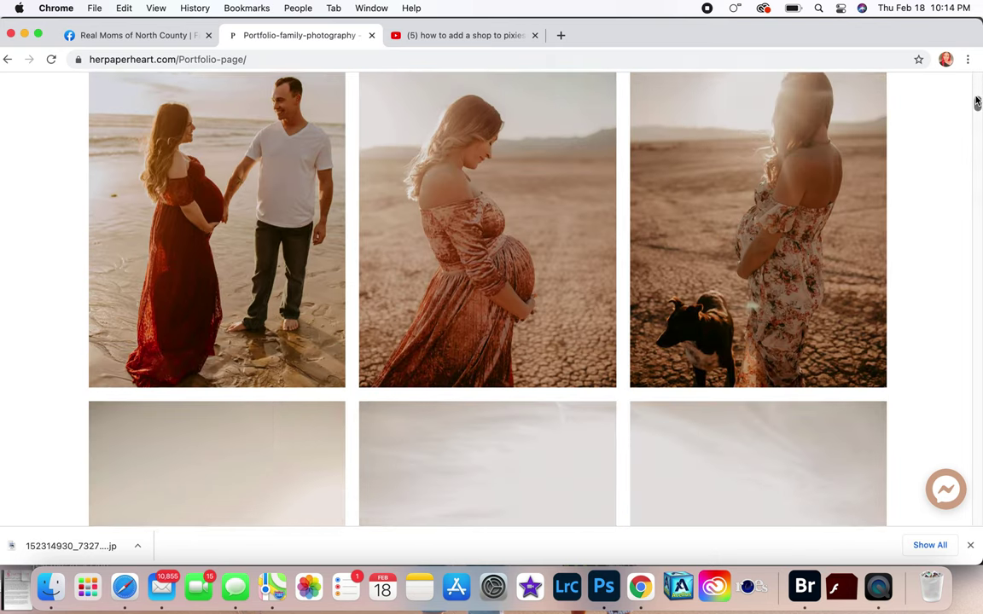
scroll(977, 100, "down", 8)
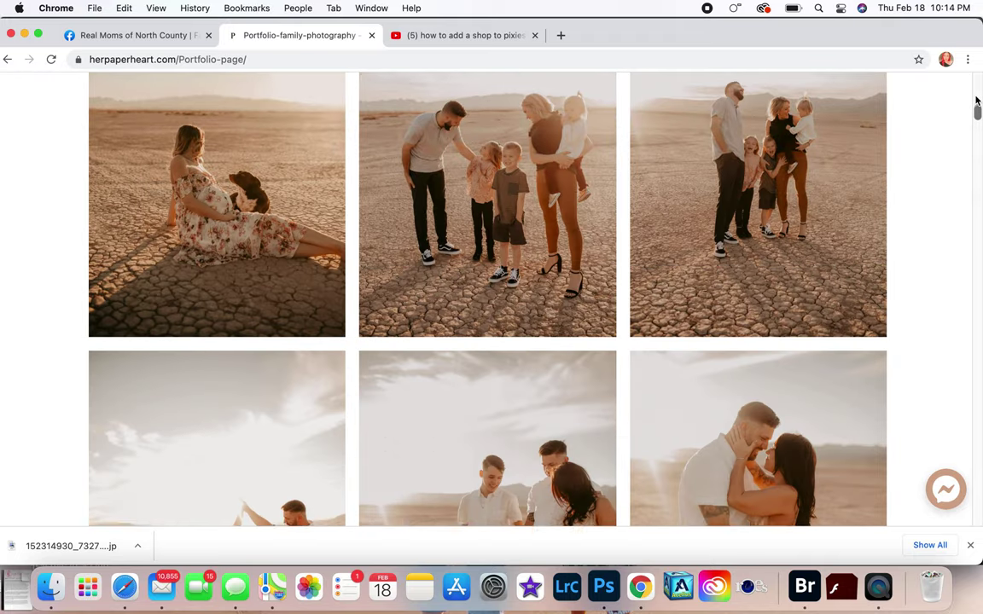
scroll(977, 100, "down", 15)
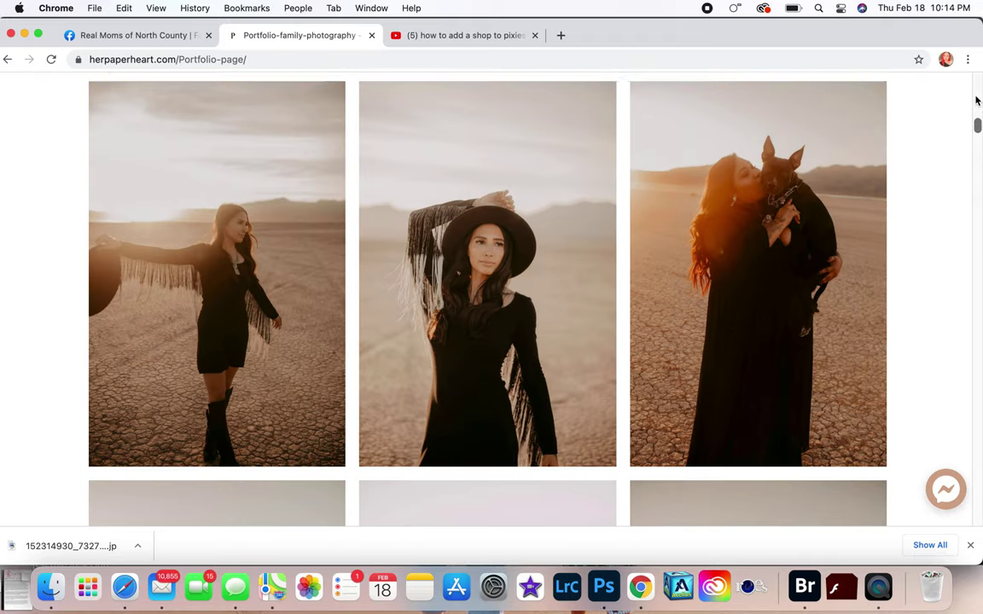
scroll(977, 100, "down", 5)
scroll(977, 101, "up", 3)
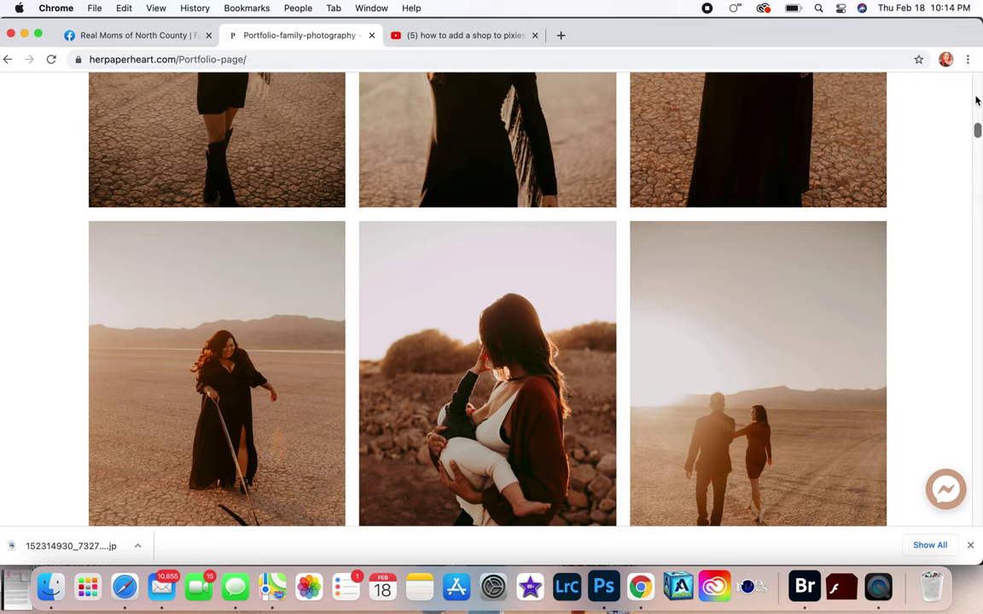
left_click_drag(977, 132, 978, 77)
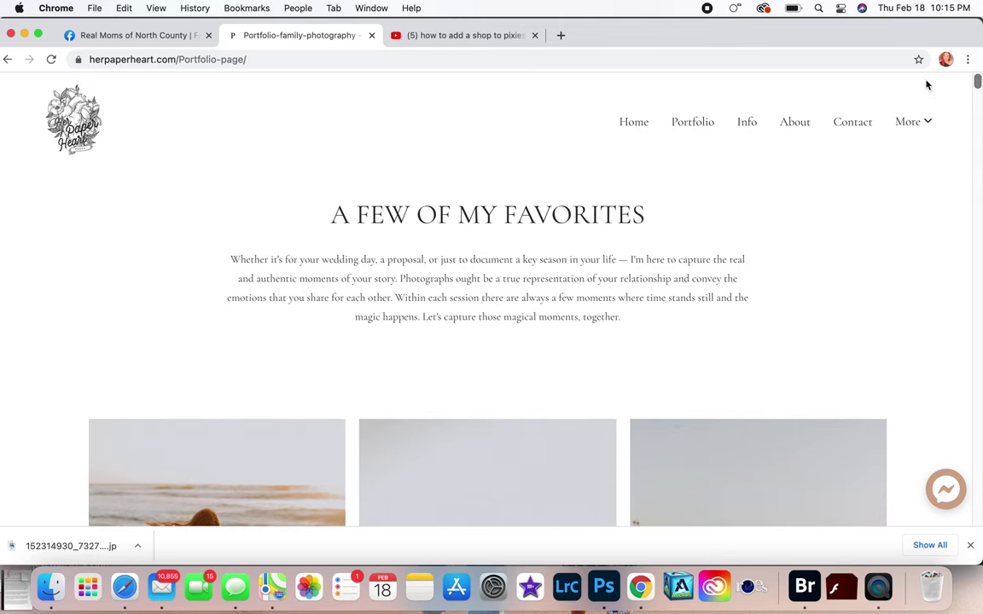
Open the pricing page under Info and highlight its "Las Vegas Elopement Photographer" introduction
mouse_move(721, 126)
left_click(740, 173)
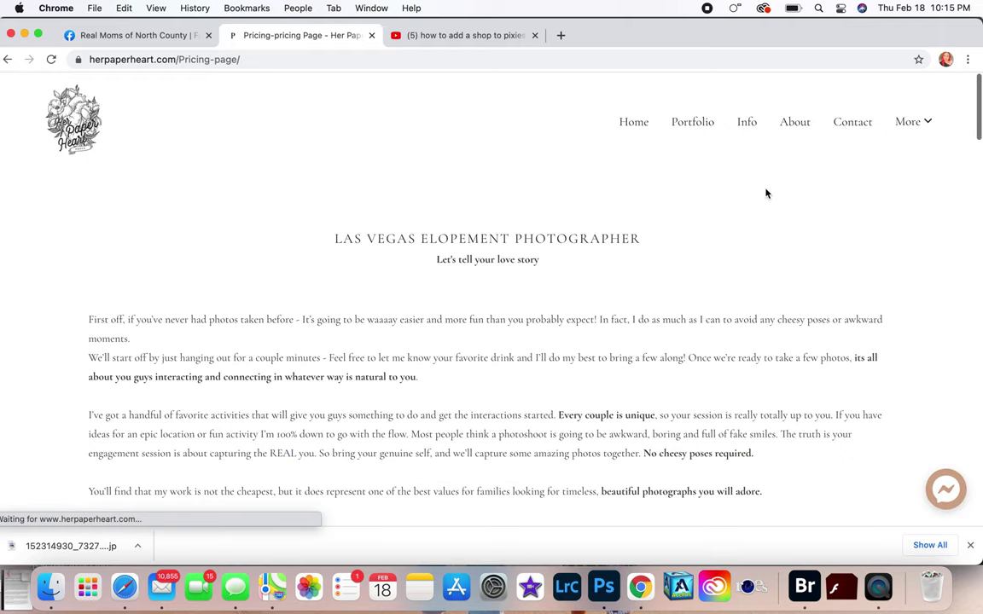
scroll(764, 194, "down", 3)
left_click_drag(781, 391, 272, 120)
left_click(271, 123)
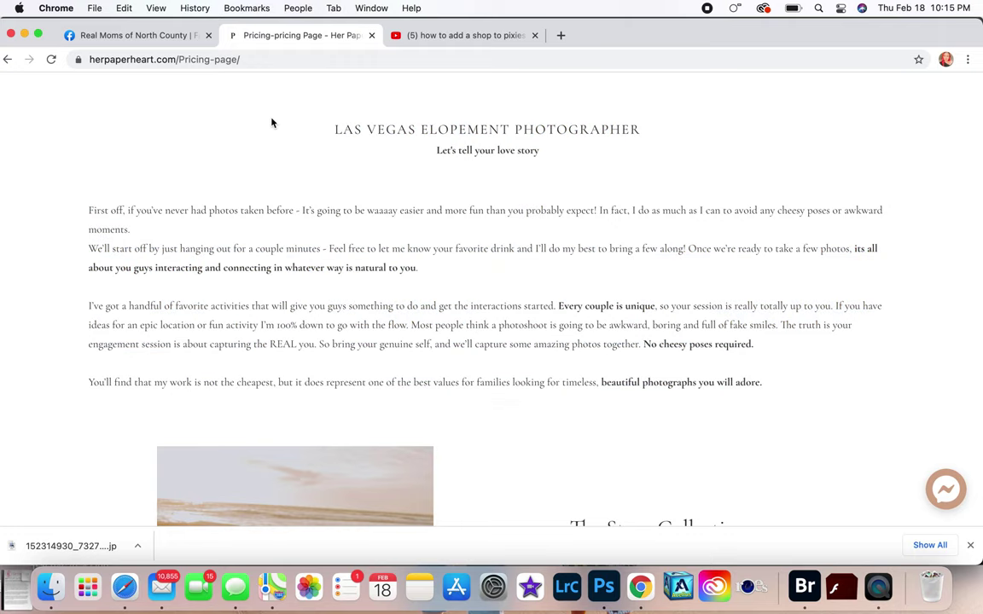
Review the pricing page's session packages from The Story Collection to Mini Session, highlighting the Mini Session details, and return to the page's beginning
scroll(272, 123, "down", 5)
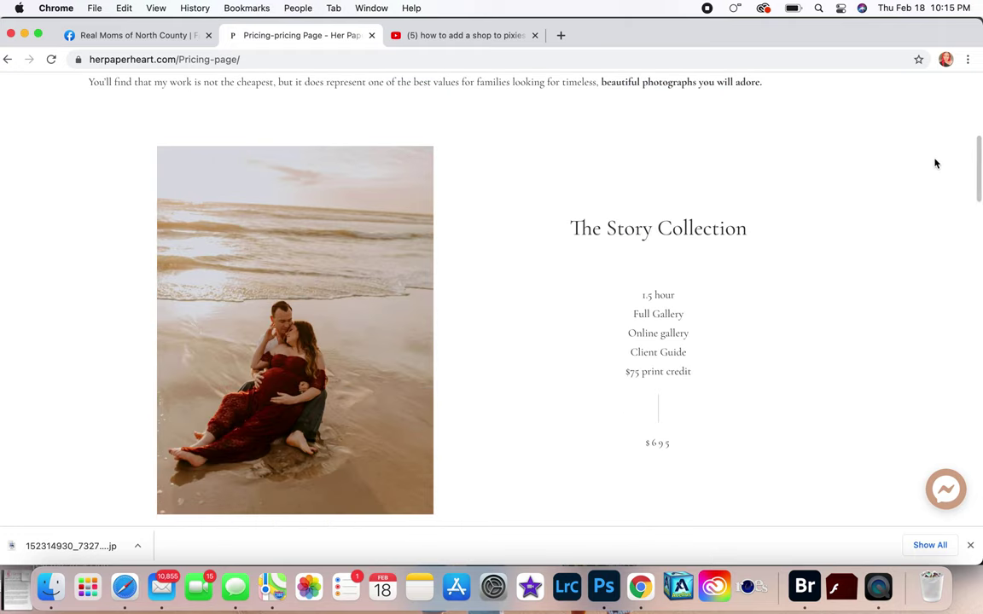
scroll(979, 163, "down", 1)
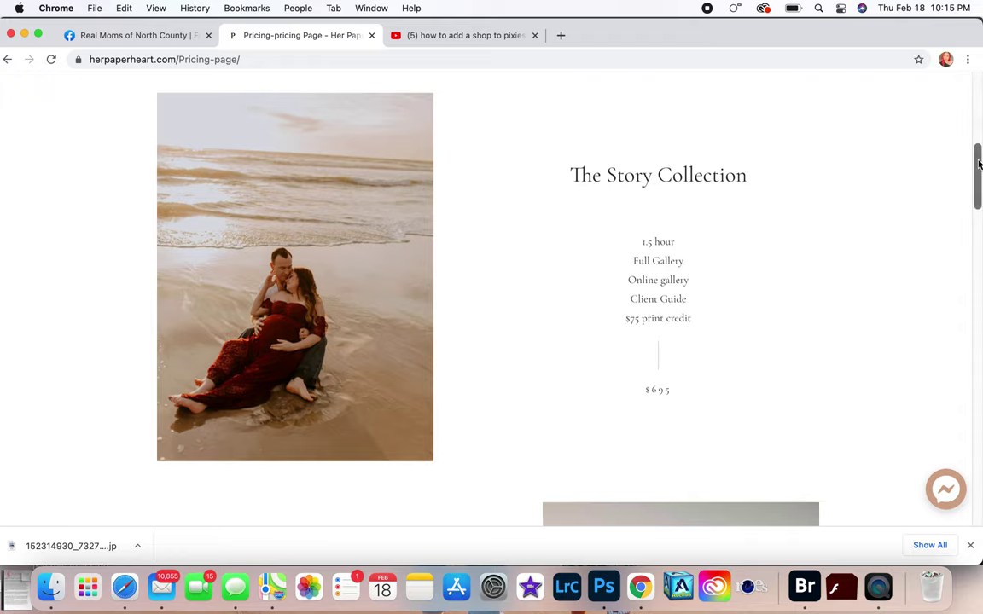
scroll(979, 164, "down", 1)
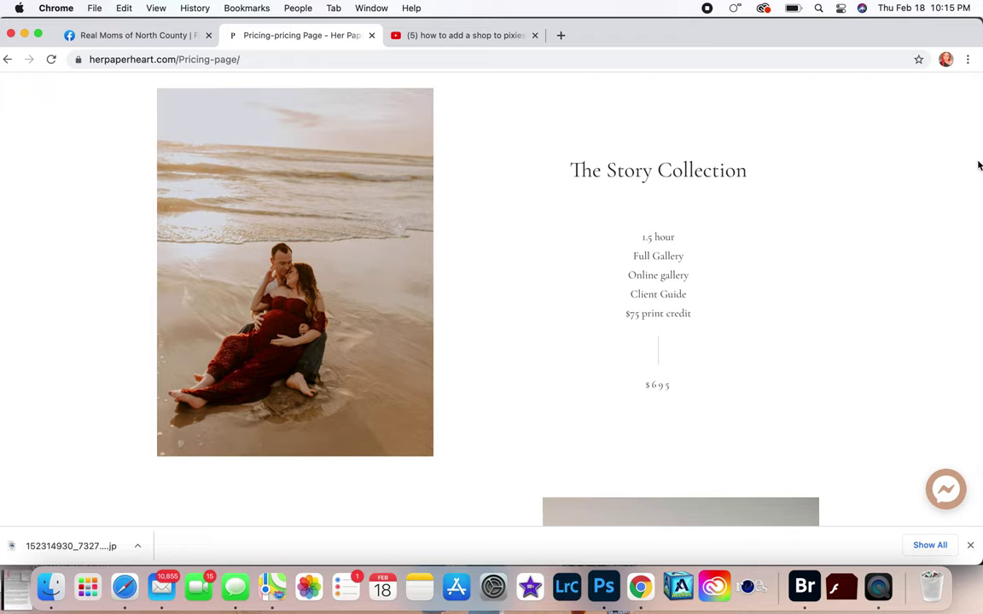
left_click_drag(978, 165, 979, 282)
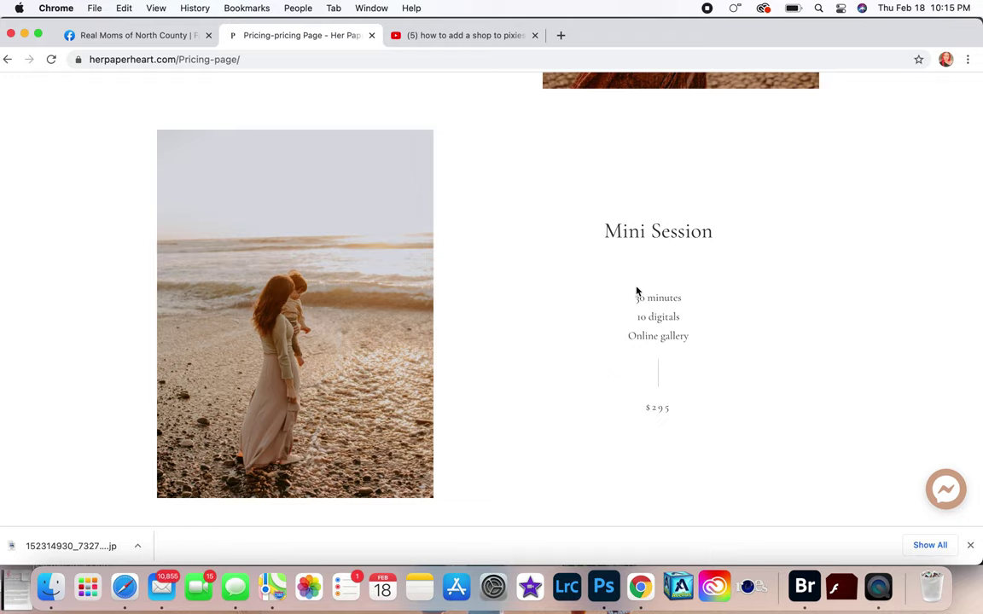
left_click_drag(636, 290, 696, 349)
left_click(728, 326)
scroll(731, 325, "up", 1)
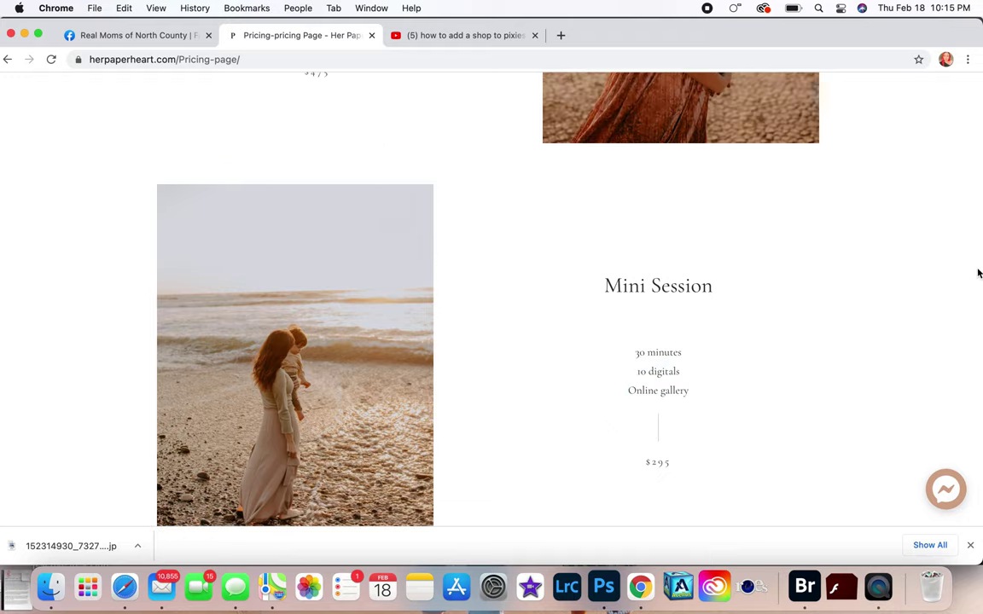
left_click_drag(979, 272, 957, 80)
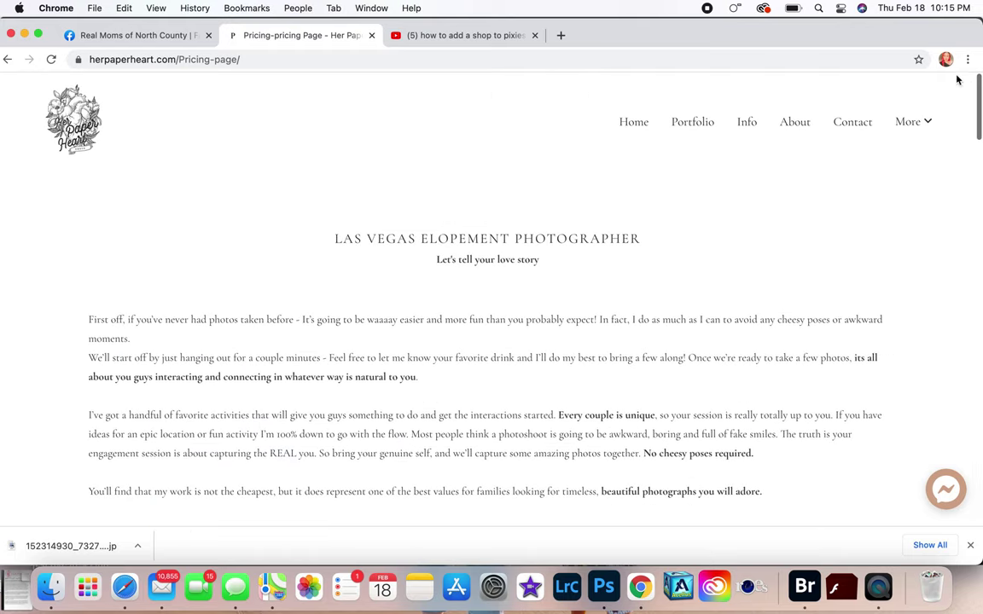
Open the About page, read the photographer's introduction beside the couple's photo, and return to the page's beginning
left_click(797, 122)
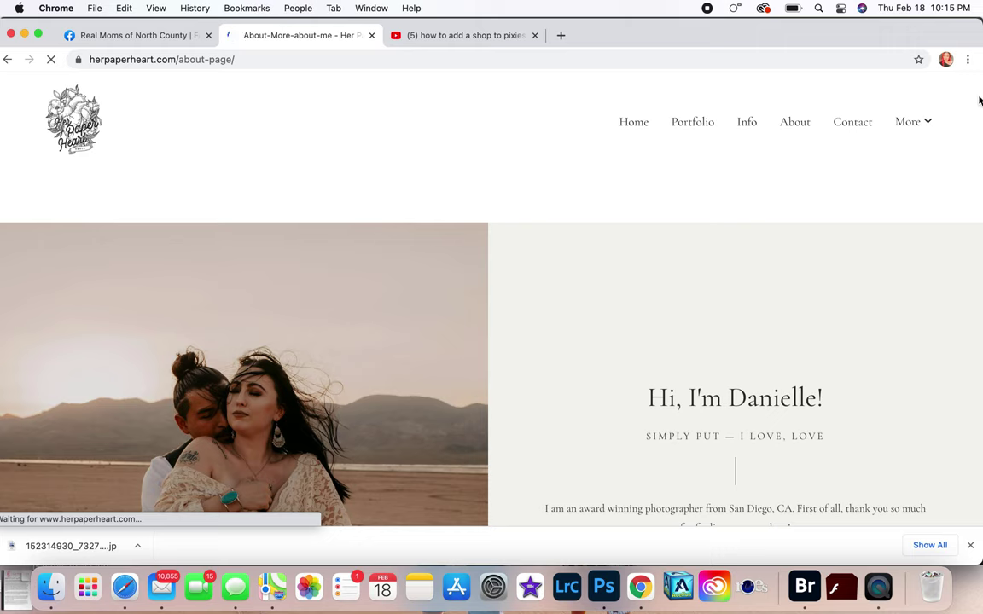
scroll(964, 126, "down", 3)
scroll(964, 126, "down", 3)
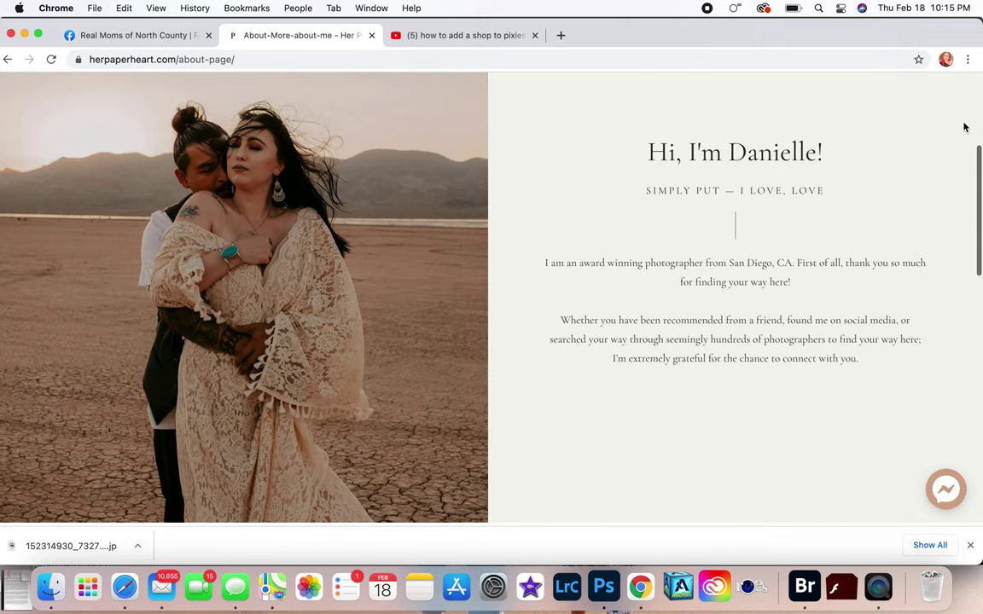
scroll(964, 127, "down", 3)
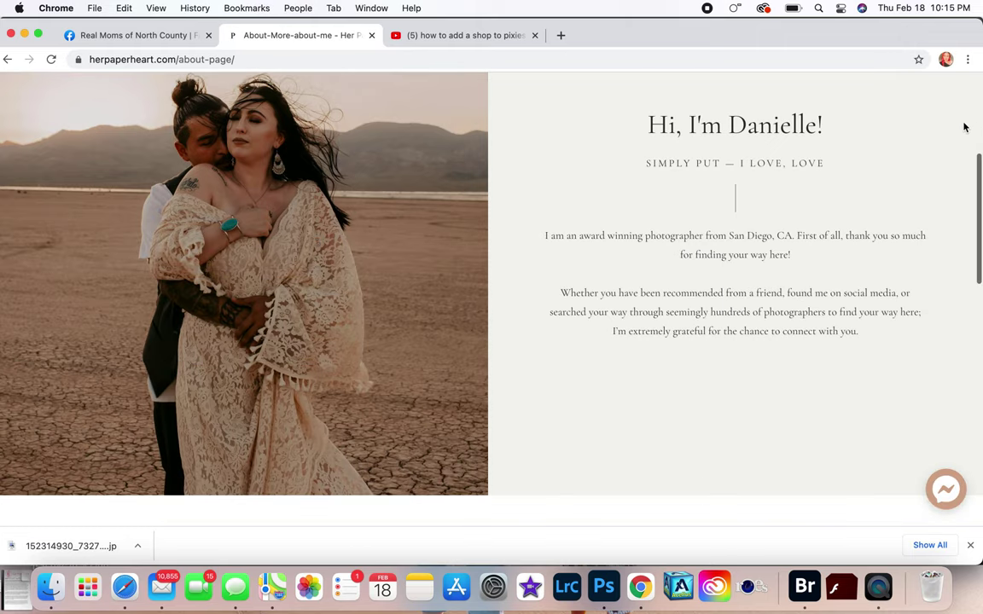
scroll(964, 126, "up", 3)
scroll(964, 126, "up", 4)
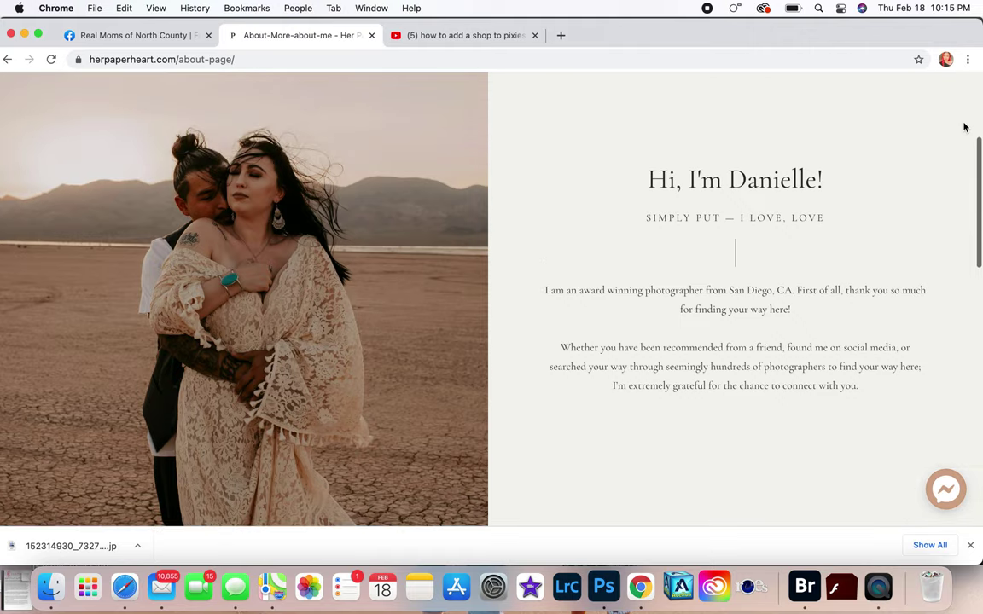
scroll(964, 126, "up", 2)
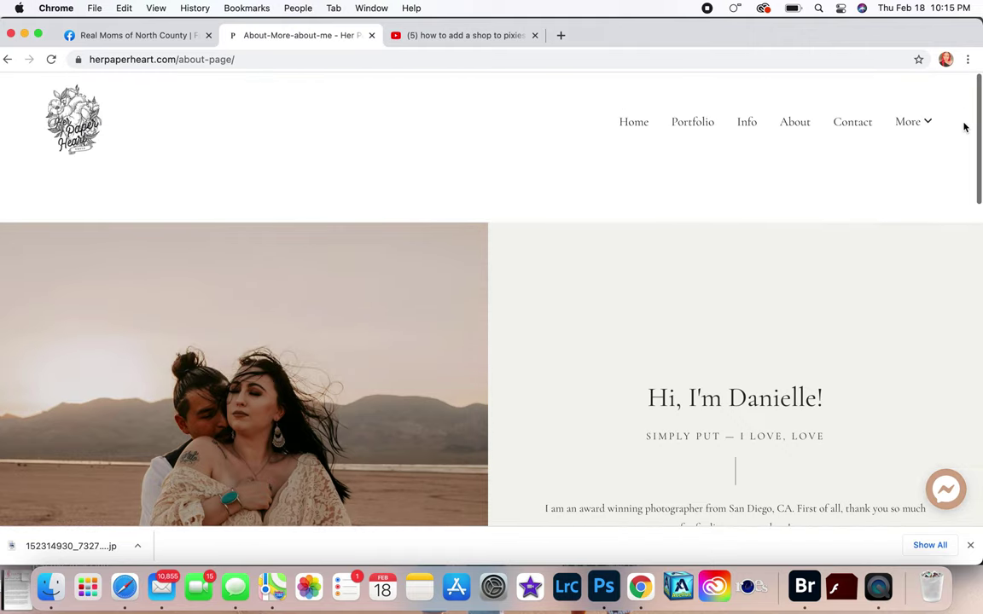
Open the Contact page, look over its banner and inquiry form, and return to the page's beginning
left_click(860, 131)
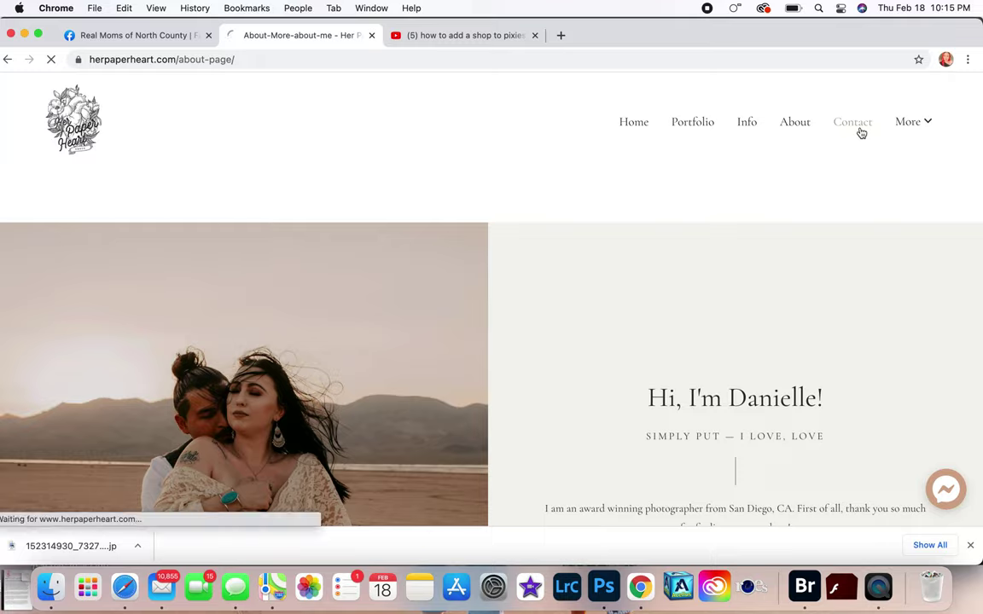
scroll(862, 133, "down", 5)
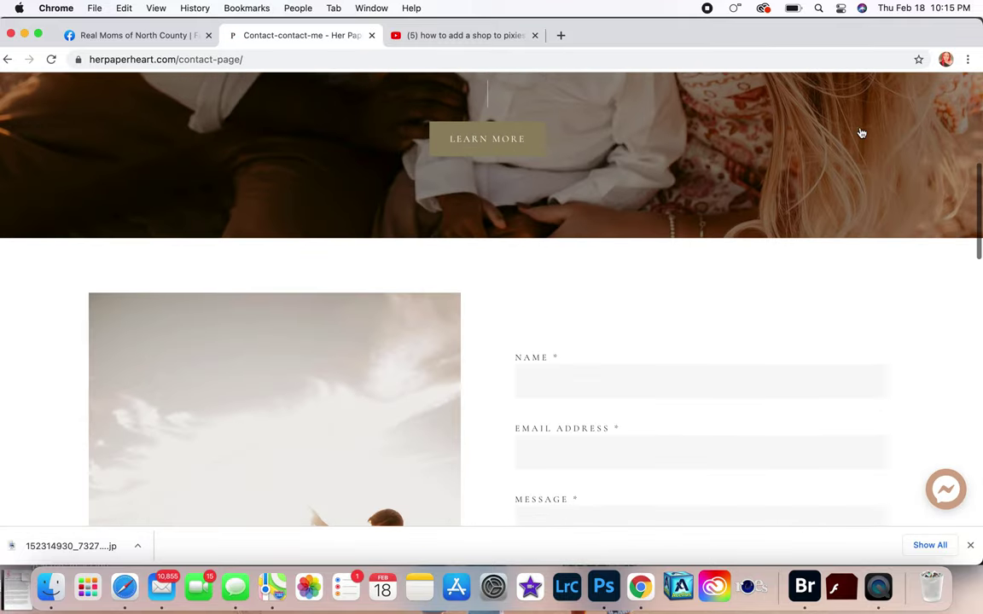
scroll(862, 133, "down", 3)
scroll(862, 134, "up", 2)
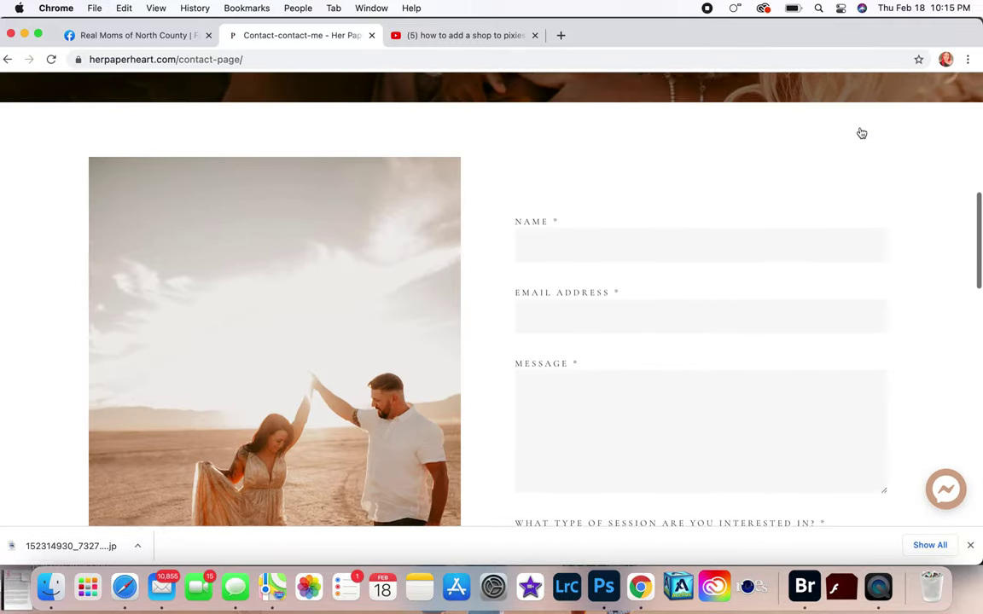
scroll(861, 134, "up", 6)
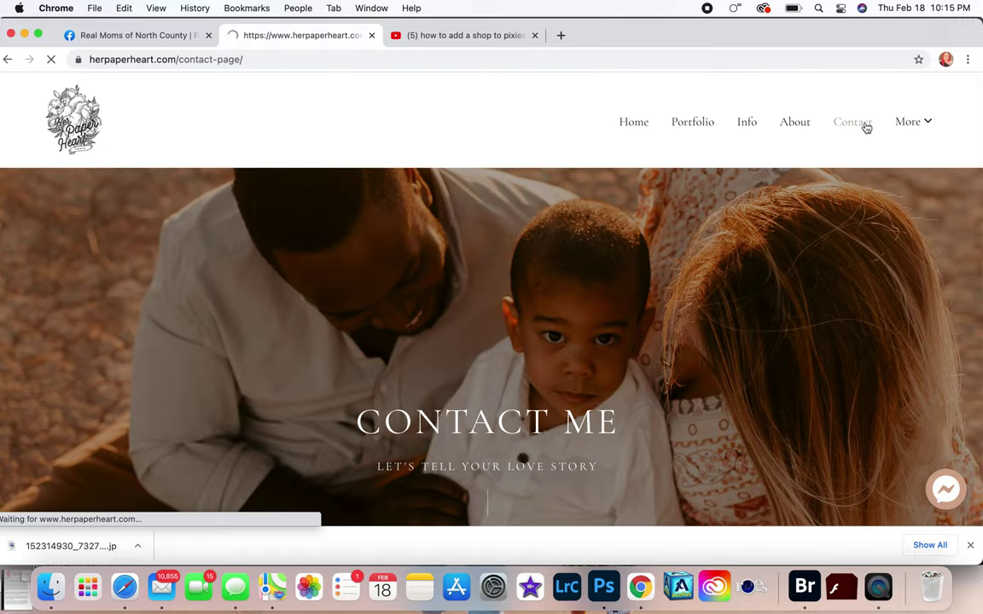
Open the Journal page, look over its love-stories banner and first row of blog posts, and return to the page's beginning
mouse_move(914, 126)
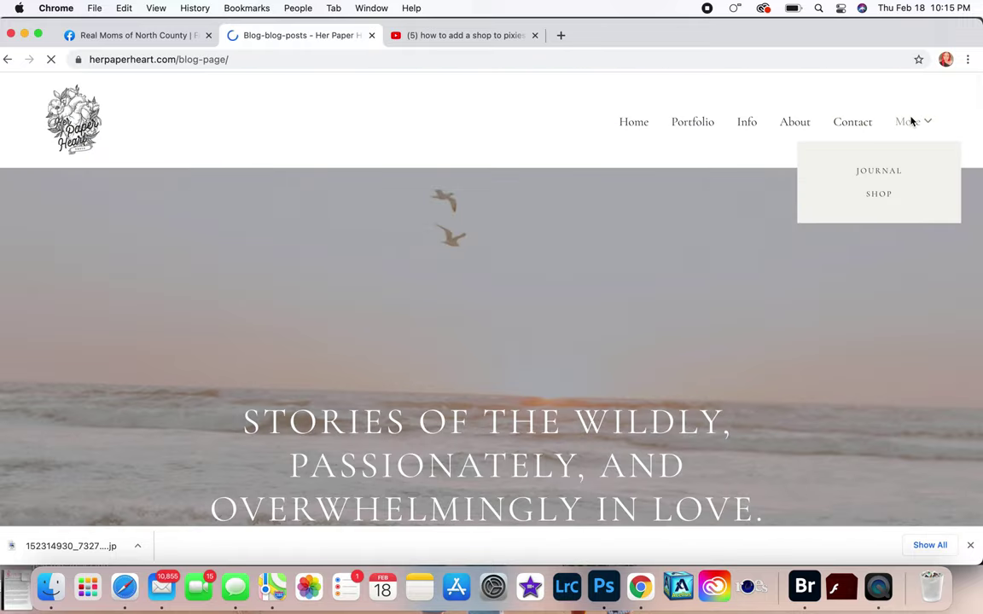
scroll(539, 113, "down", 3)
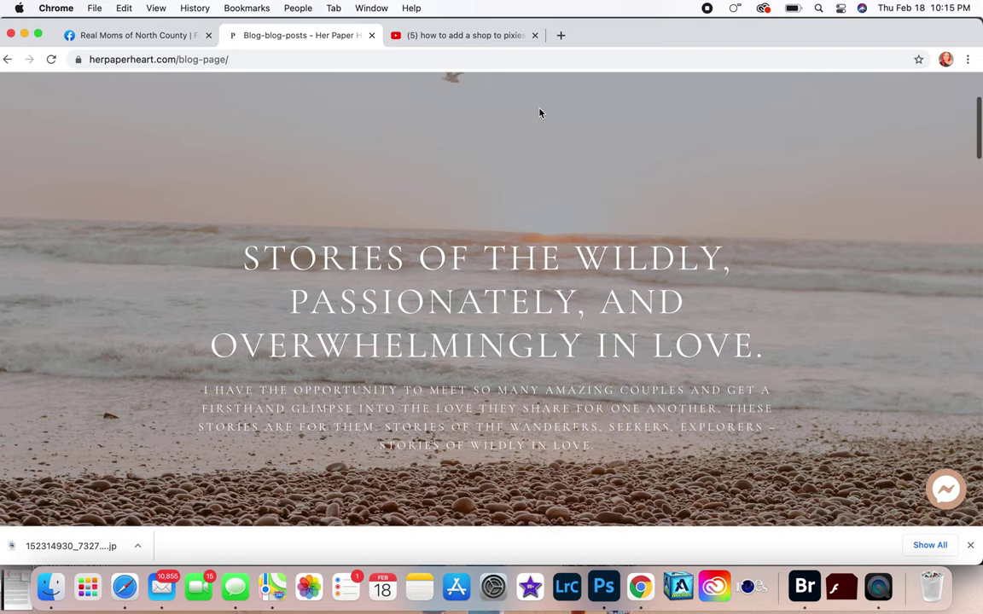
scroll(539, 113, "down", 6)
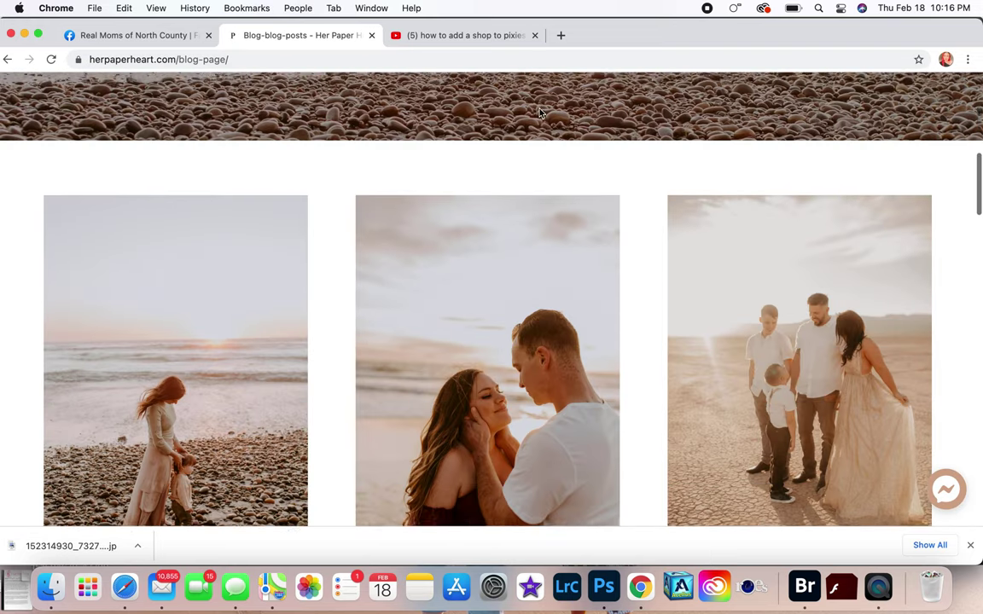
scroll(539, 112, "down", 3)
scroll(539, 113, "up", 3)
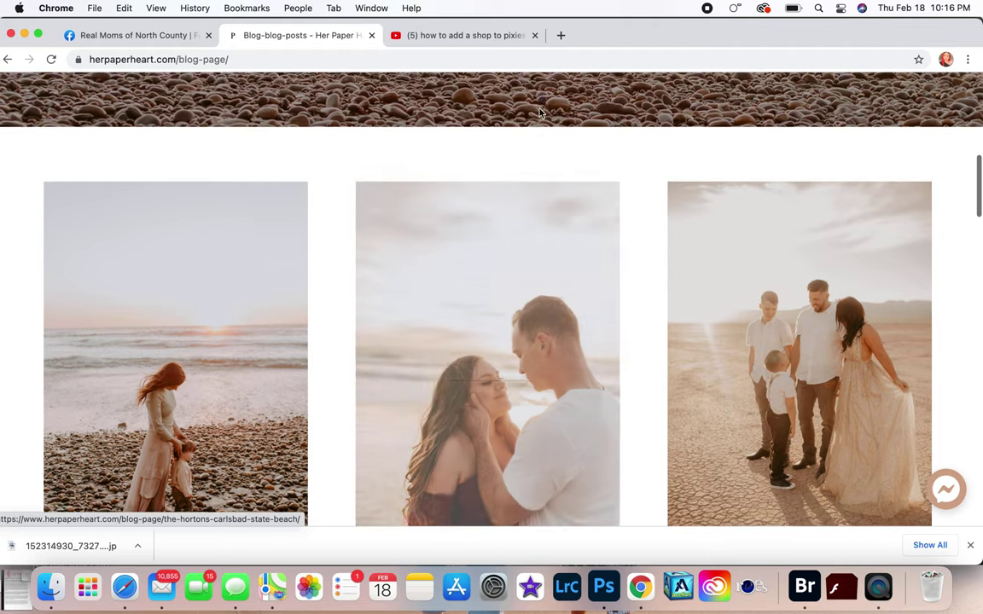
scroll(540, 113, "up", 8)
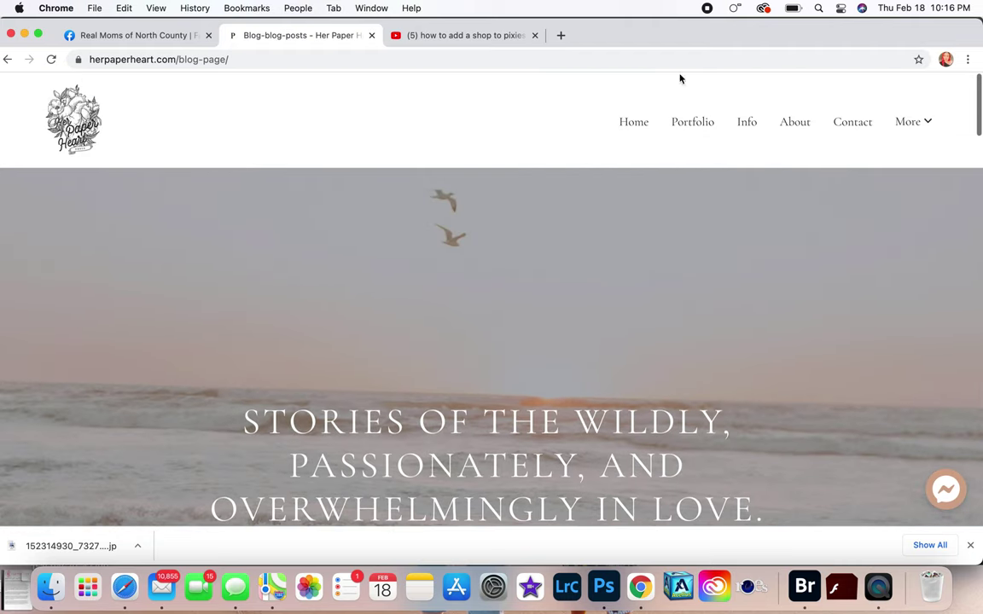
Open the Shop page and look through the landscape prints for sale, from Carlsbad State Beach to Venice Beach Waves
left_click(884, 202)
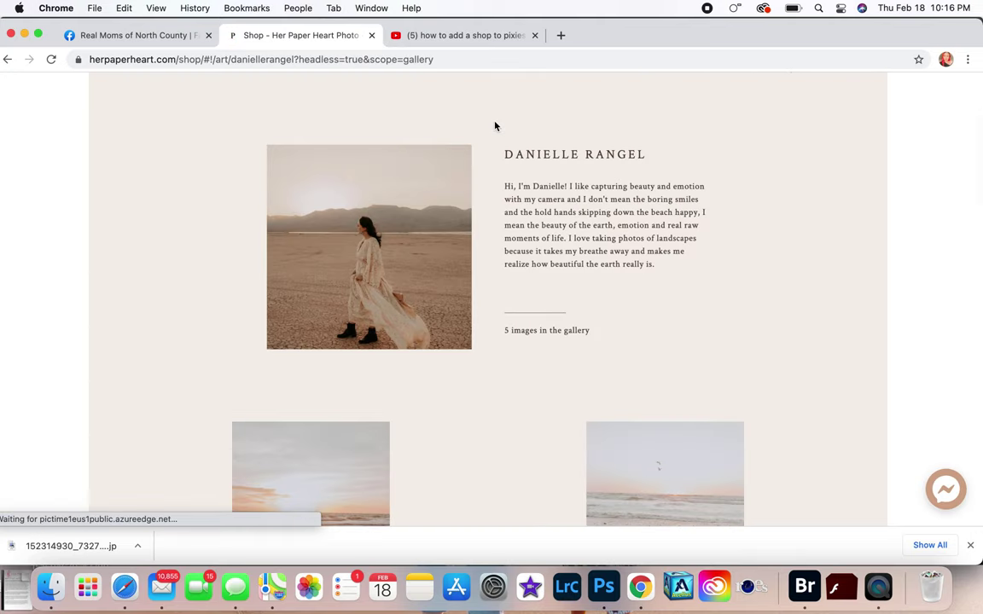
scroll(495, 126, "down", 5)
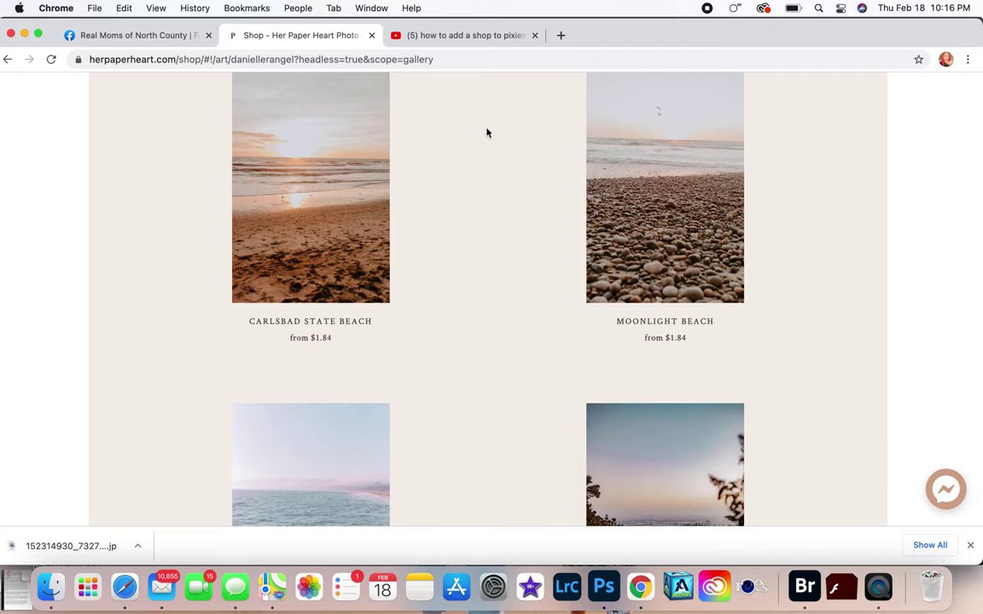
scroll(511, 285, "down", 1)
scroll(512, 287, "down", 5)
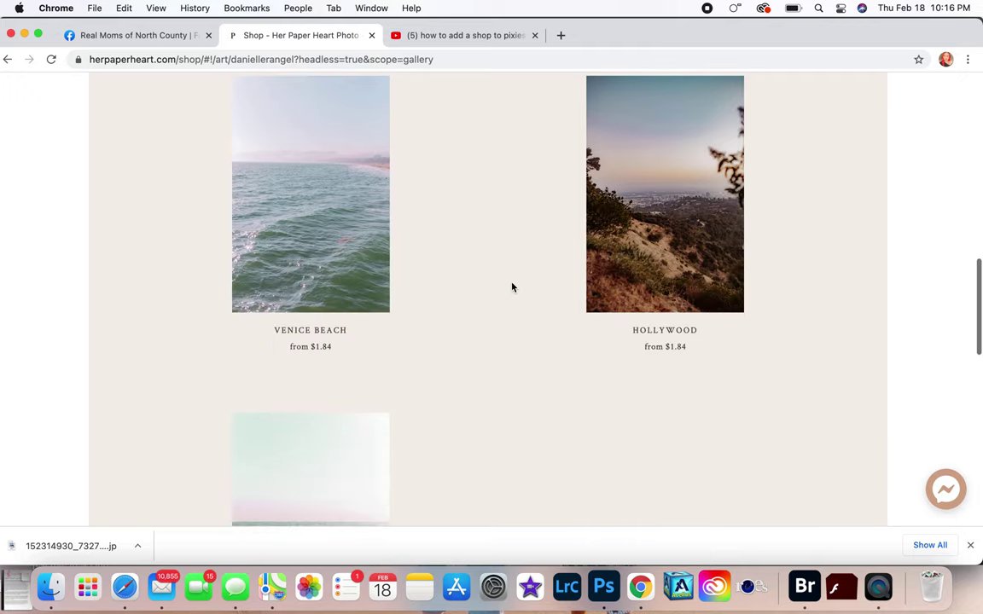
scroll(512, 287, "down", 4)
scroll(512, 287, "up", 8)
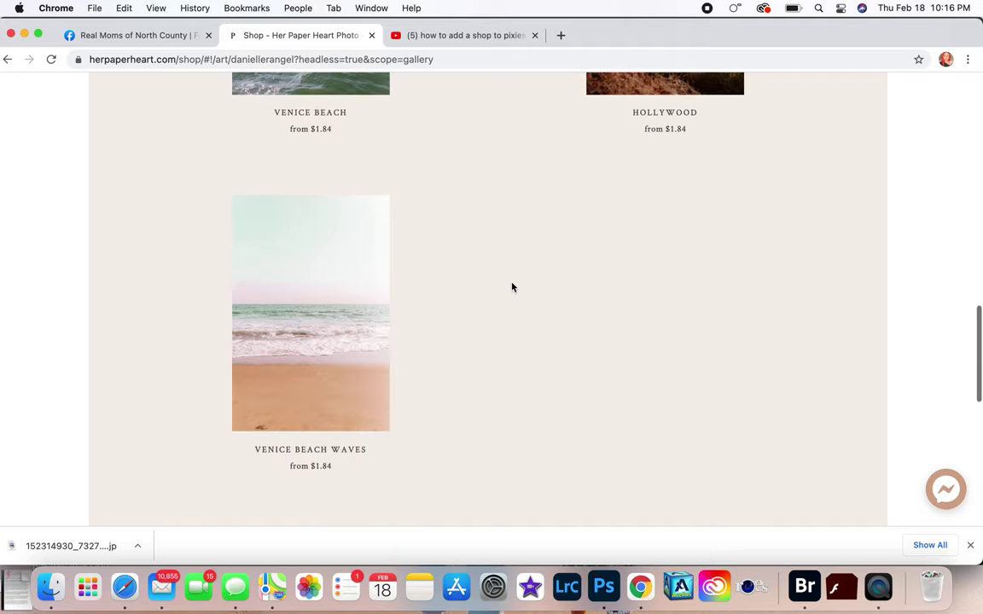
Return from the Shop page to the website's homepage, and open the Pixieset dashboard through pixieset.com
scroll(512, 287, "up", 8)
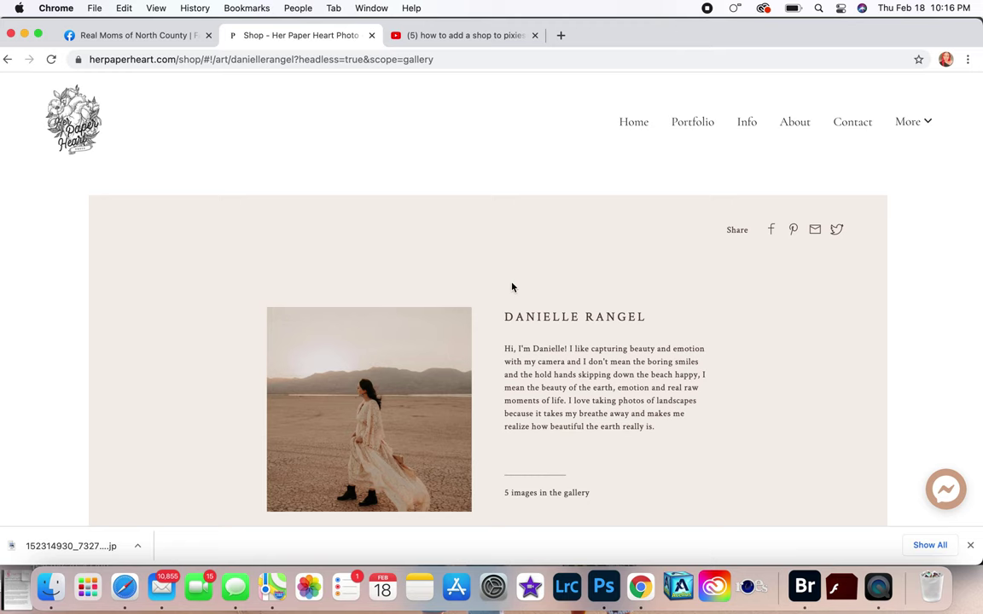
left_click(635, 125)
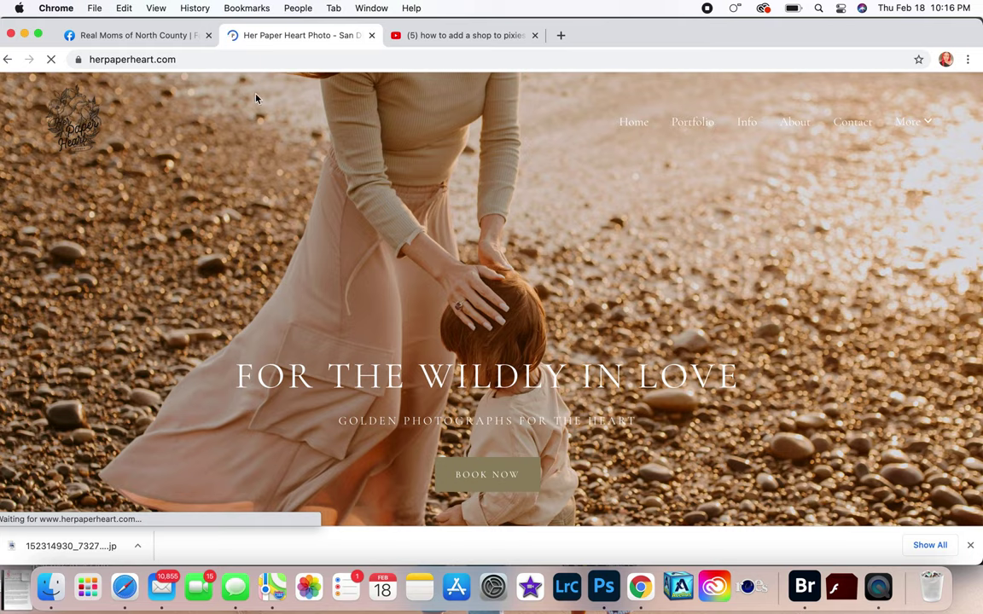
left_click(252, 61)
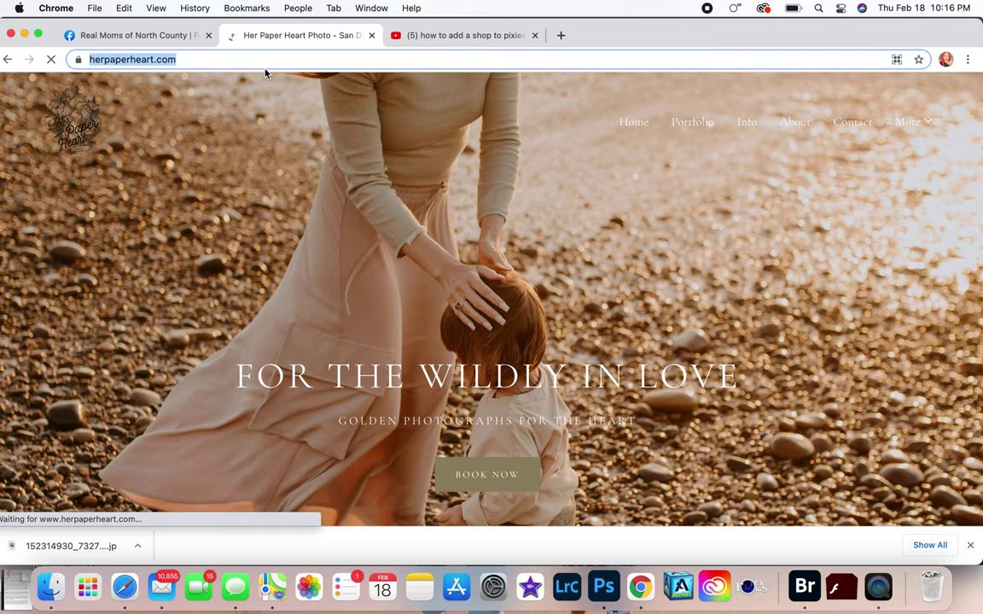
type("pix")
key("Return")
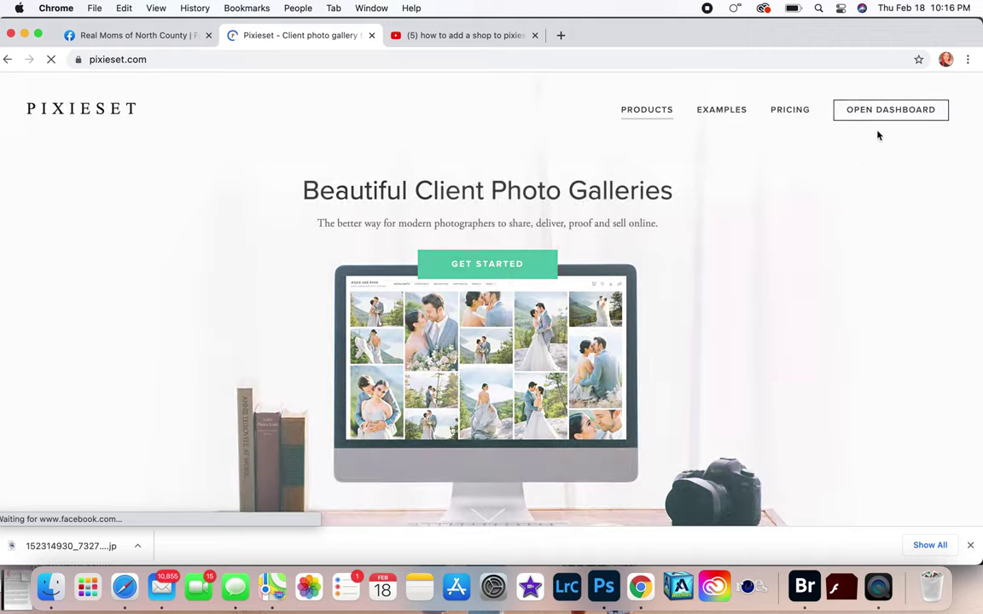
left_click(880, 116)
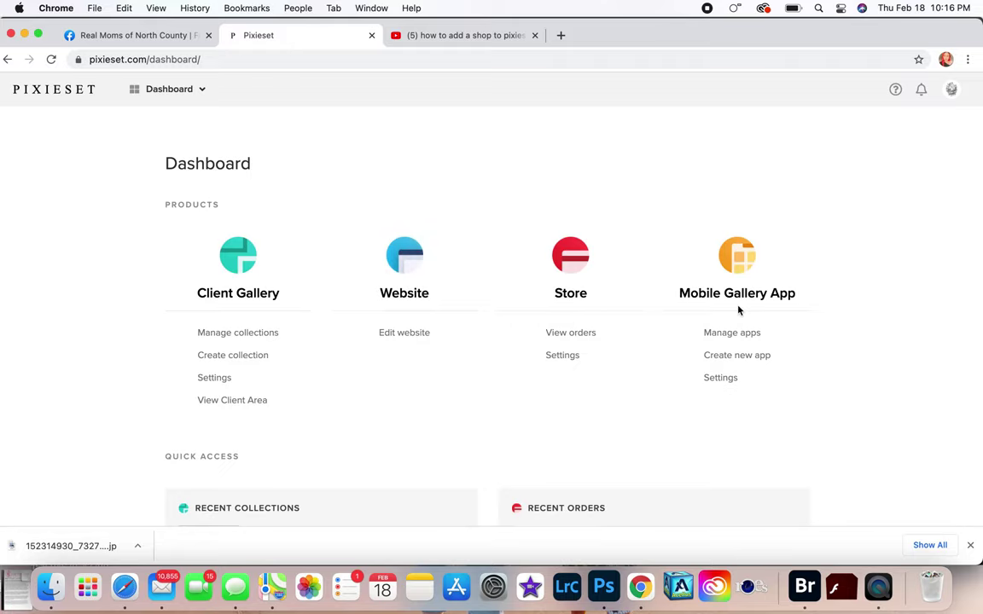
Open the Client Gallery's collection management from the dashboard and look over the published photo collections
scroll(84, 317, "down", 3)
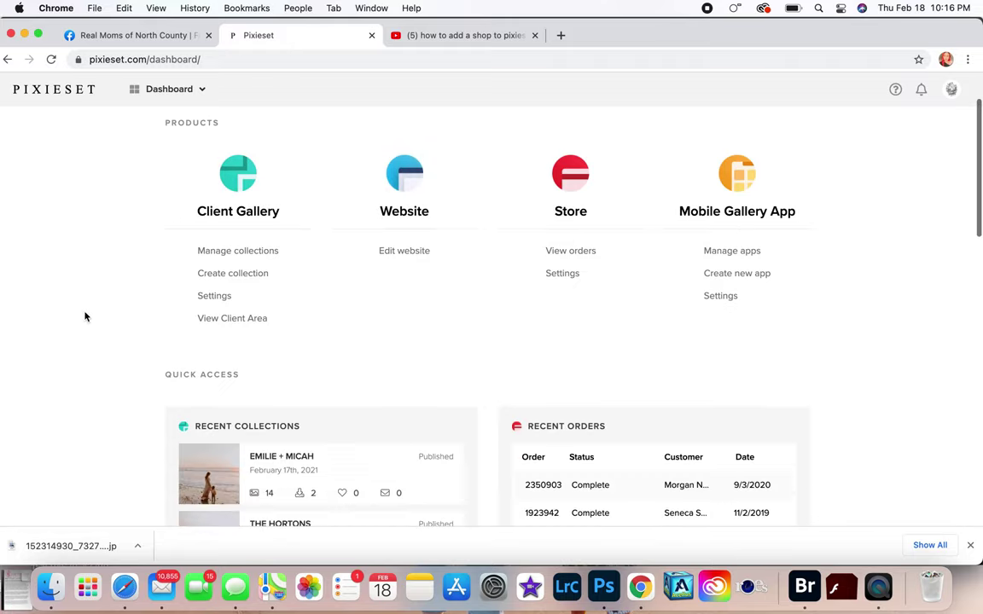
left_click(225, 256)
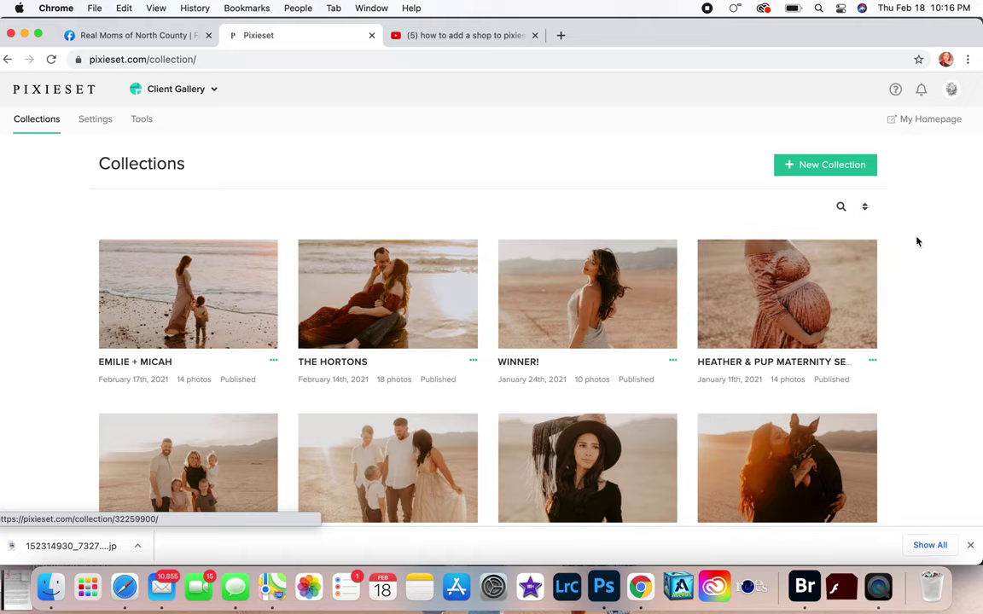
scroll(919, 241, "down", 3)
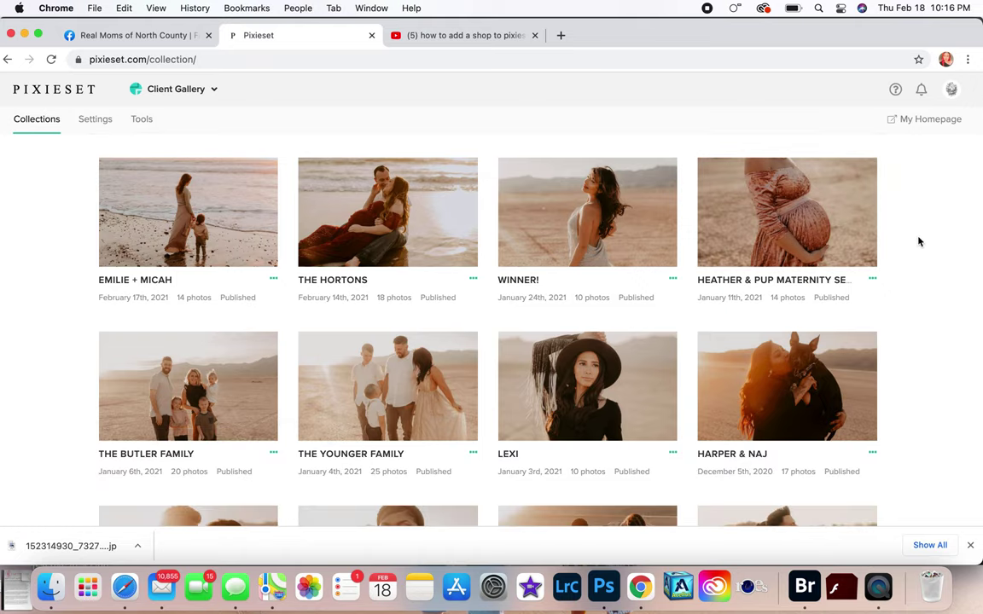
scroll(919, 242, "up", 3)
Switch from Client Gallery to the Website editor and look over its Pages, Blog and Design sections
left_click(196, 90)
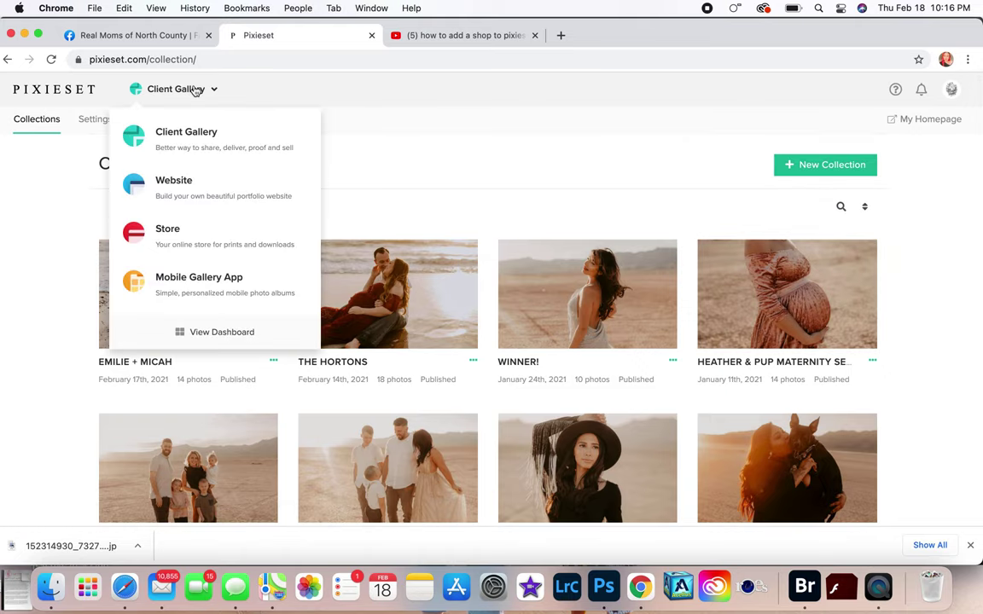
left_click(176, 201)
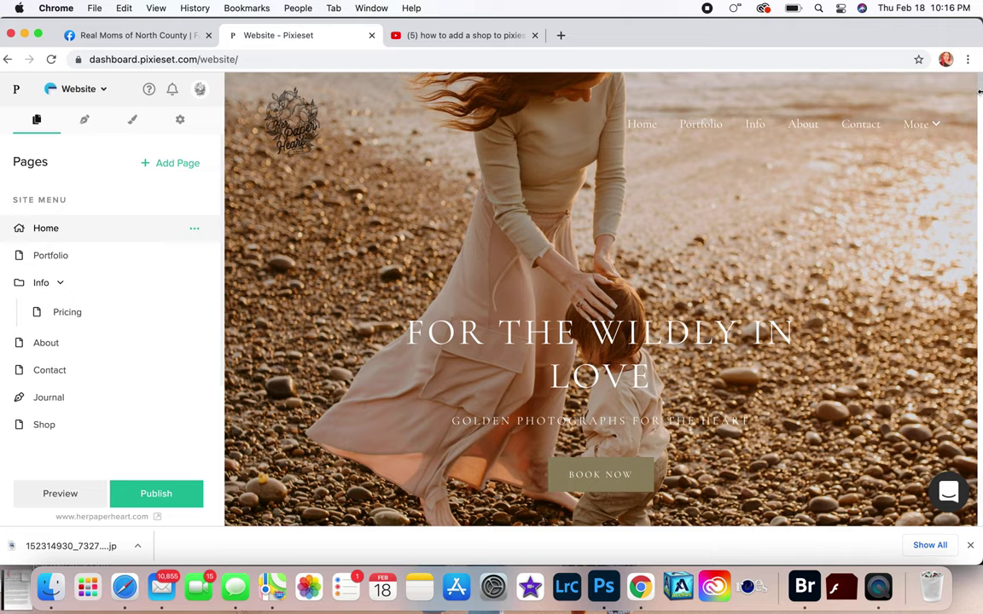
mouse_move(979, 83)
left_mouse_down()
mouse_move(980, 151)
mouse_move(980, 66)
left_mouse_up()
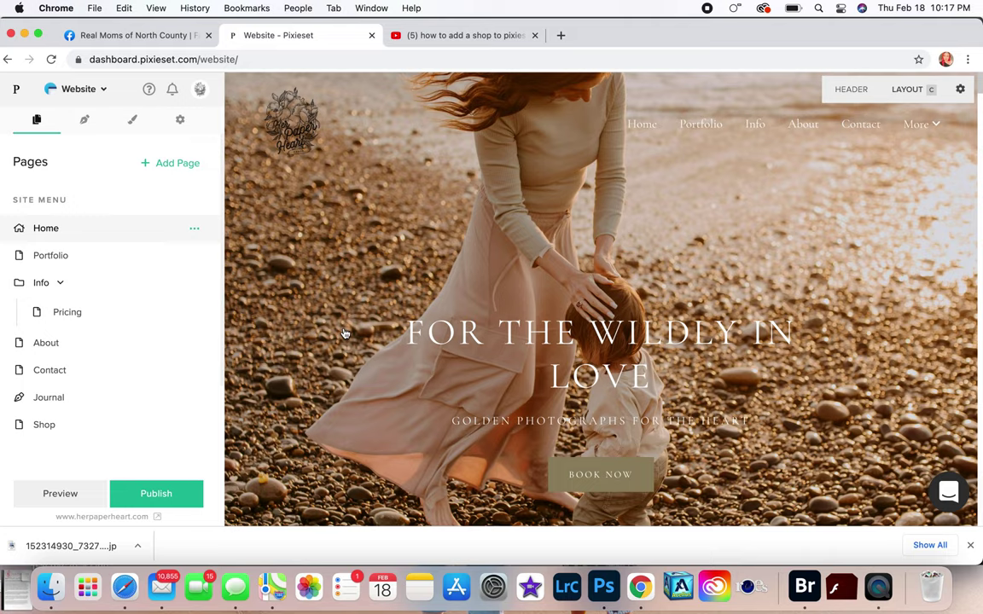
left_click(86, 126)
left_click(131, 124)
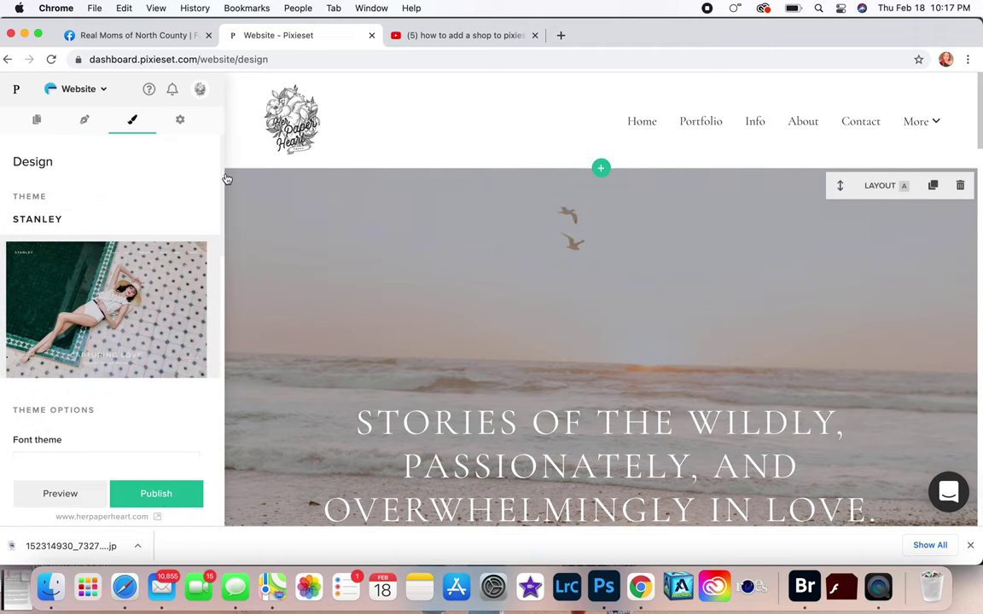
left_click_drag(224, 176, 224, 41)
Open the SEO Manager from the website settings, review the site overview down to the Advanced SEO checks, and leave it
left_click(181, 120)
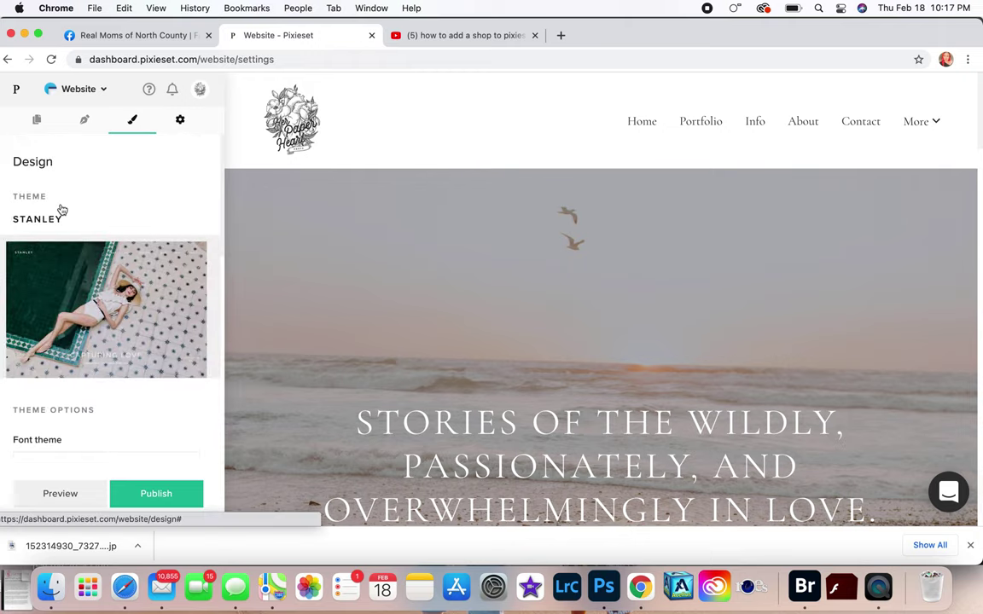
left_click(35, 270)
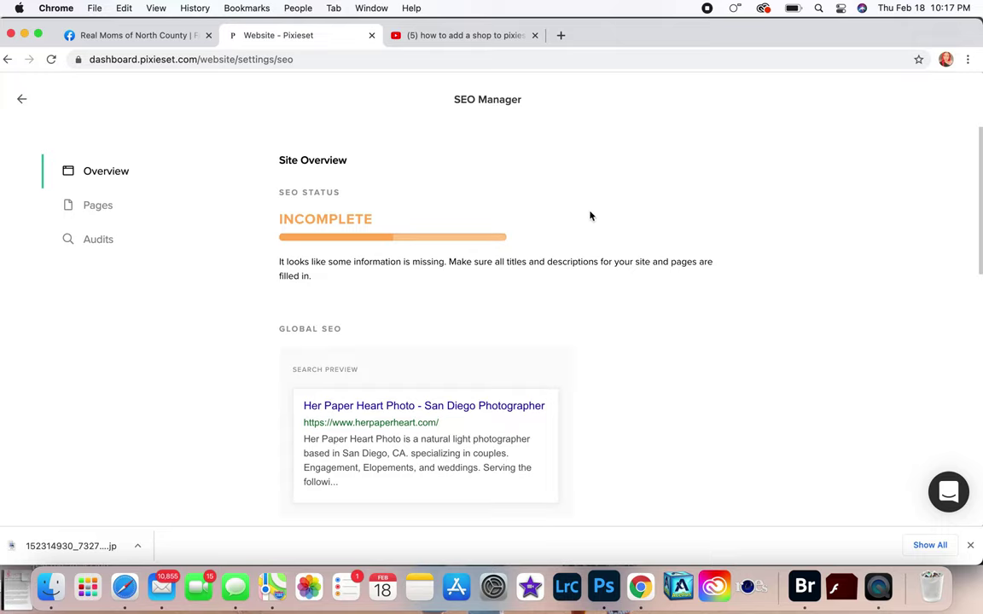
scroll(586, 213, "down", 5)
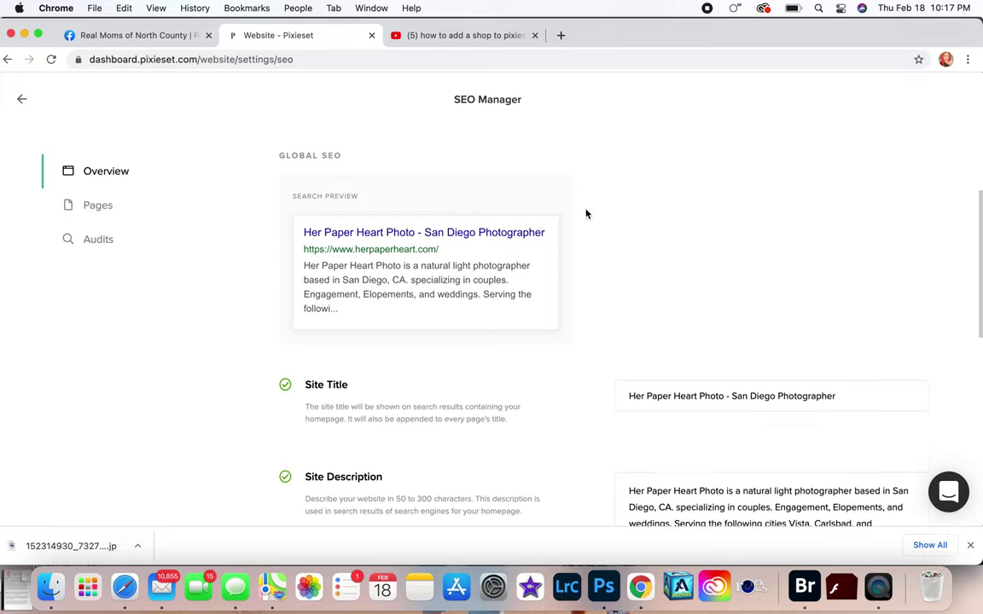
scroll(585, 214, "up", 5)
scroll(586, 214, "down", 15)
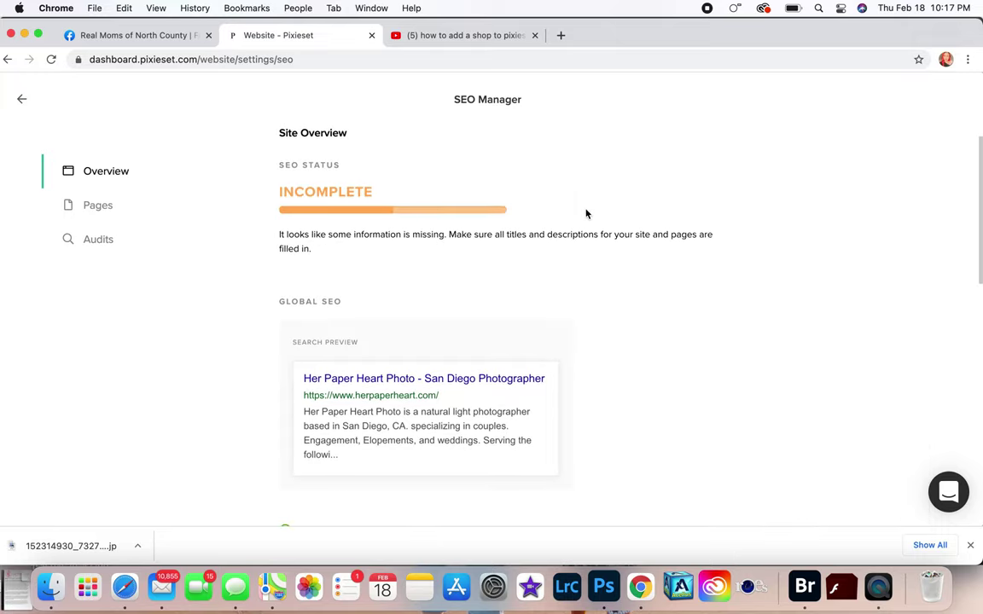
scroll(585, 213, "down", 5)
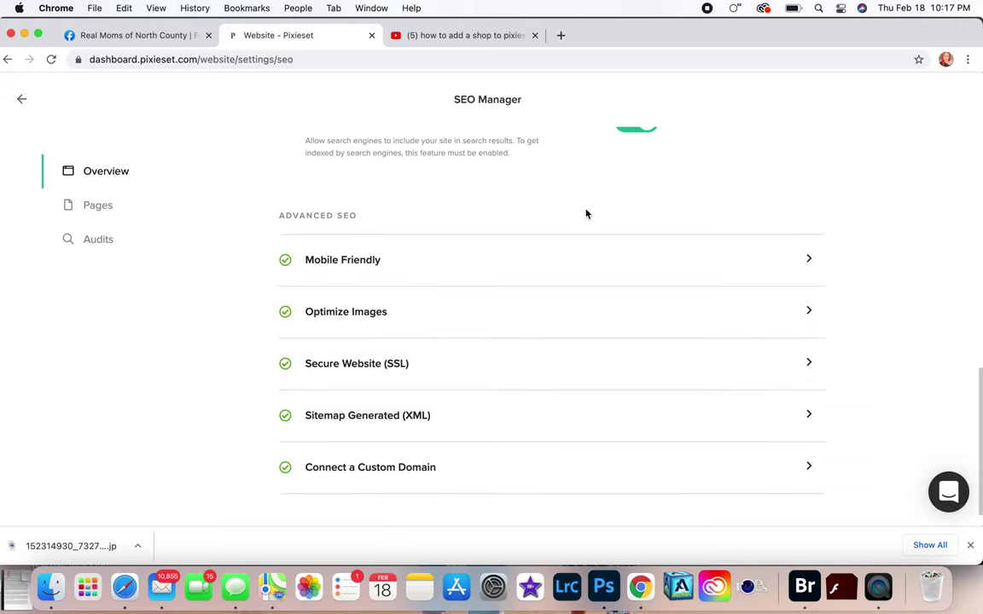
left_click(20, 102)
View the blog post list, and browse the website themes available from the Design section before returning to the editor
left_click(84, 122)
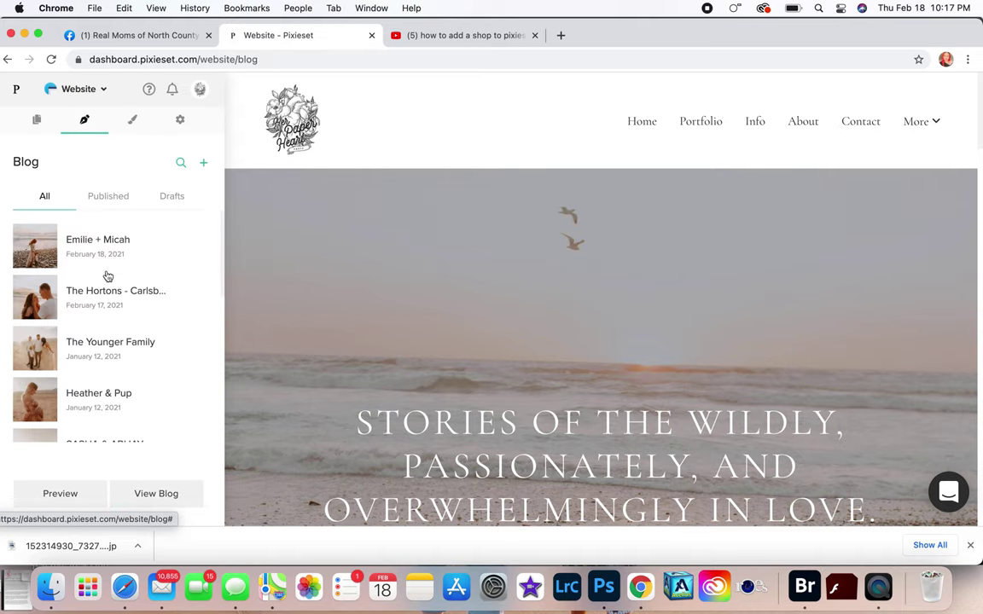
left_click(133, 123)
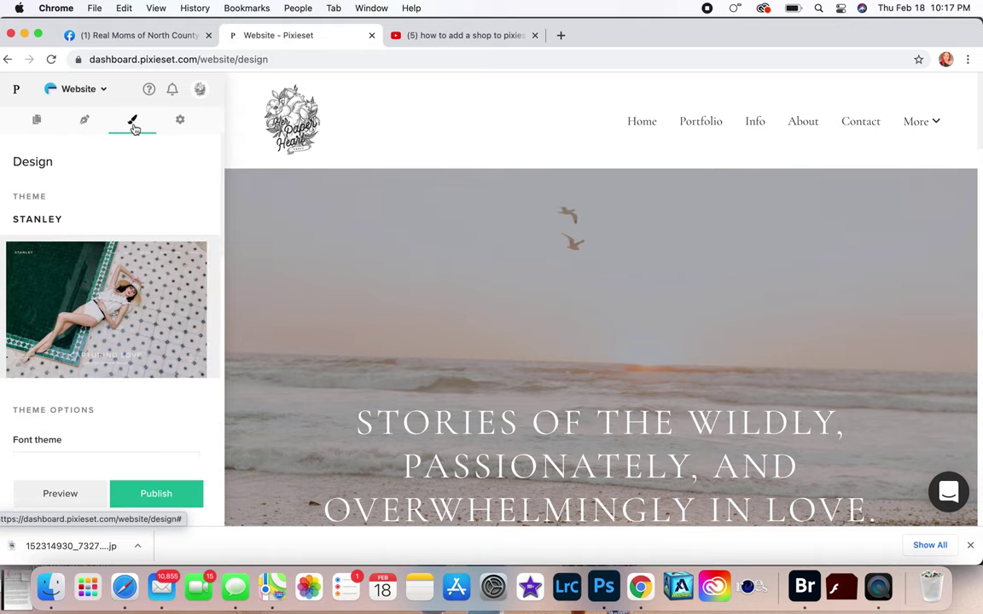
left_click(101, 304)
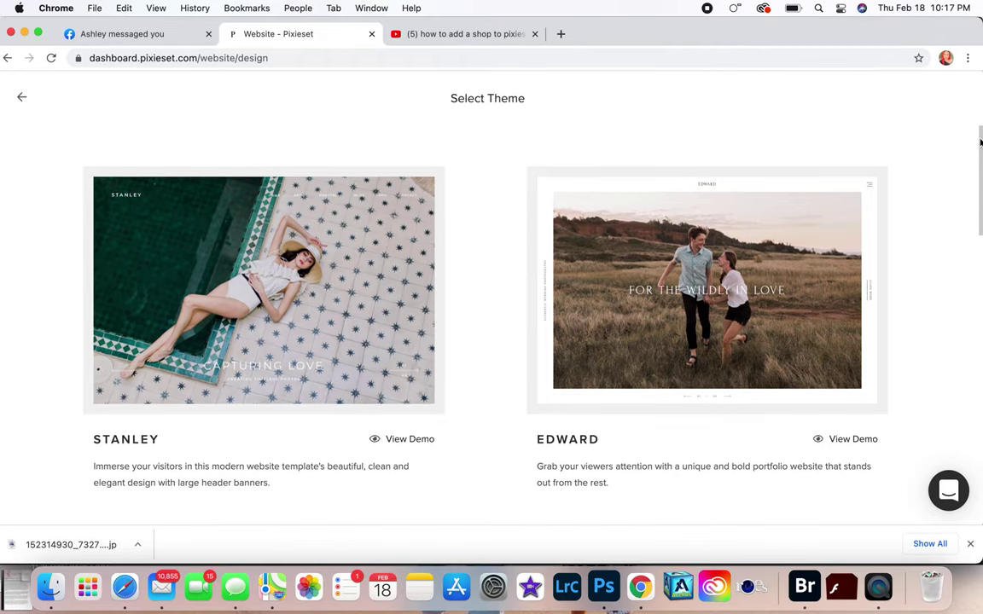
scroll(980, 141, "down", 10)
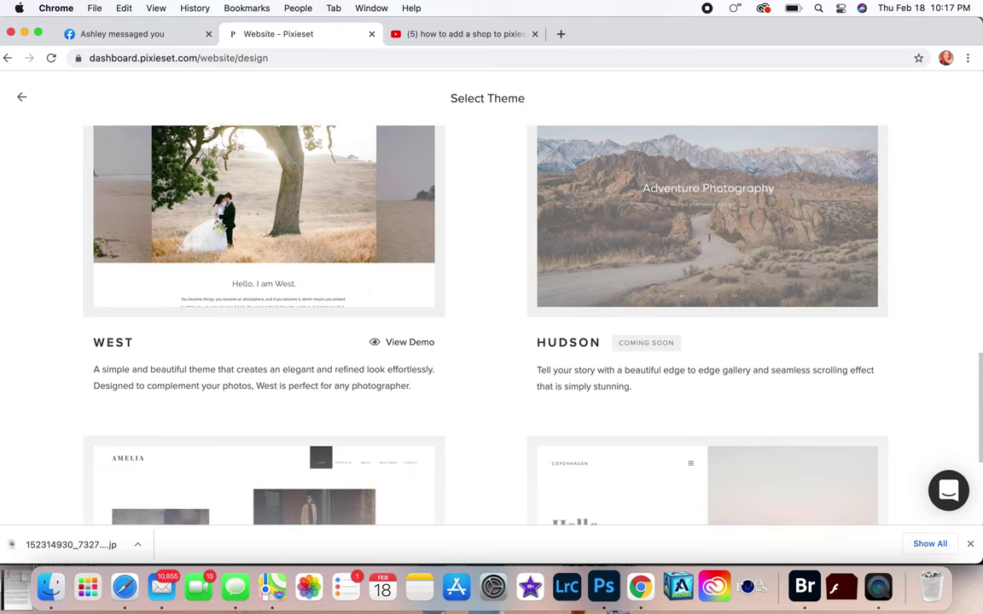
scroll(948, 176, "up", 10)
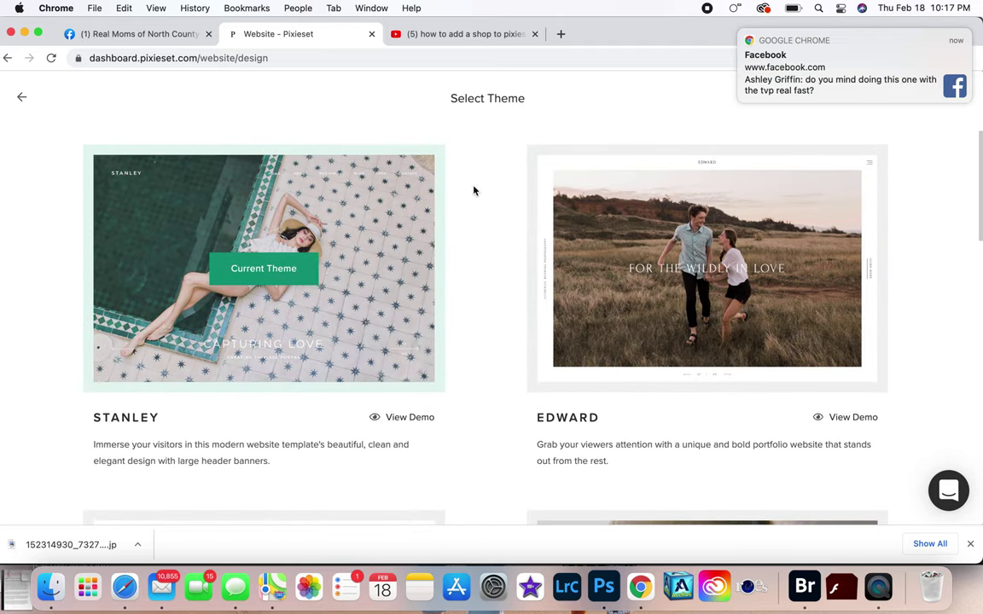
left_click(960, 42)
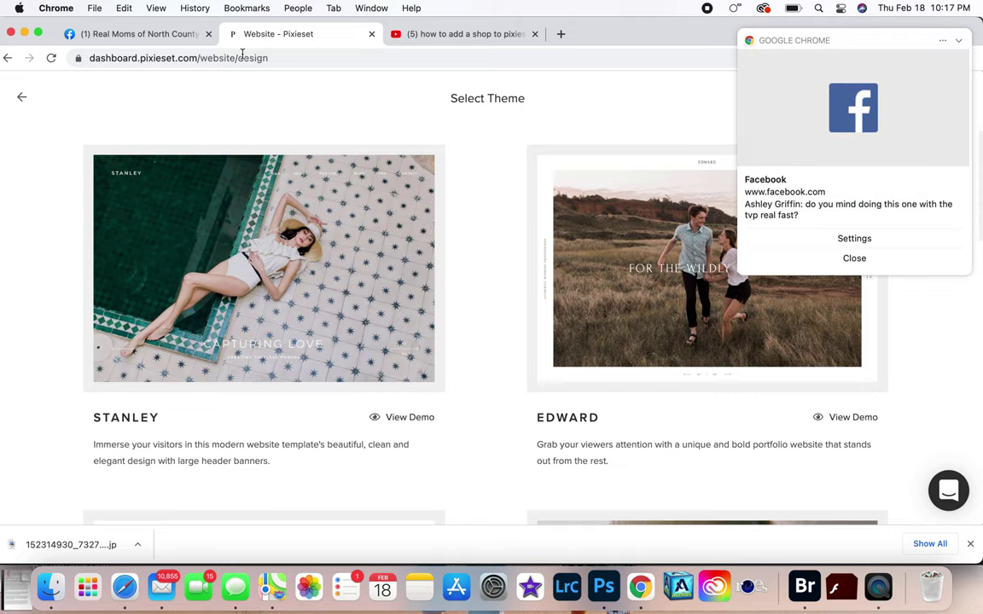
left_click(854, 257)
left_click(20, 96)
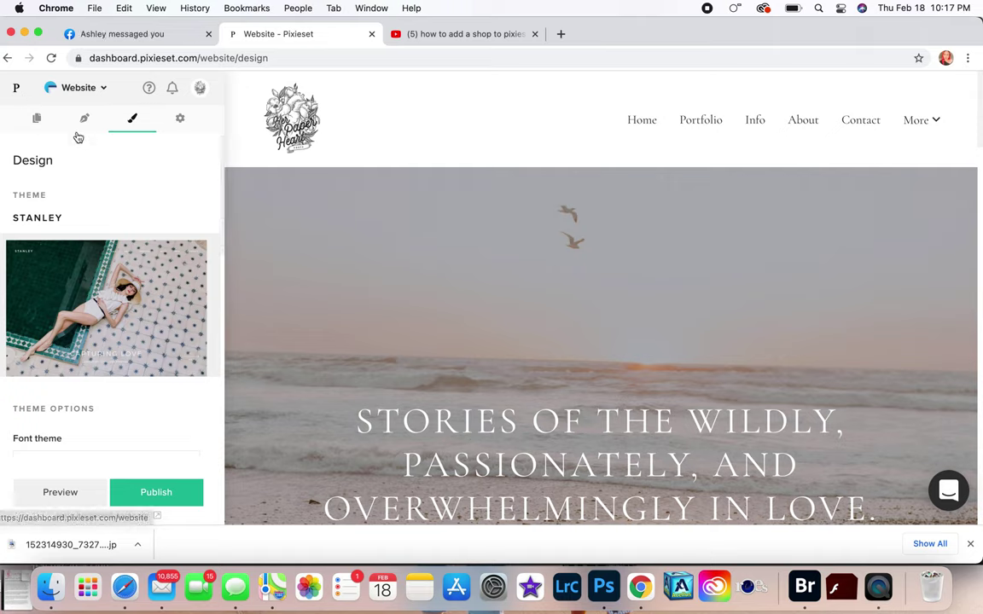
Show the website's page list, and switch to the Store product to view its orders
left_click(37, 118)
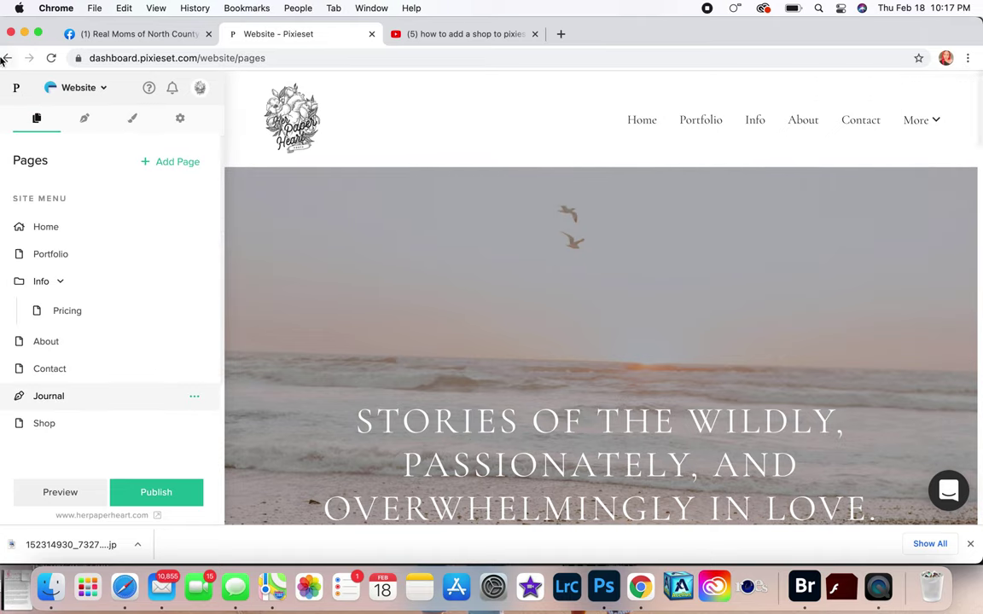
left_click(107, 94)
left_click(110, 229)
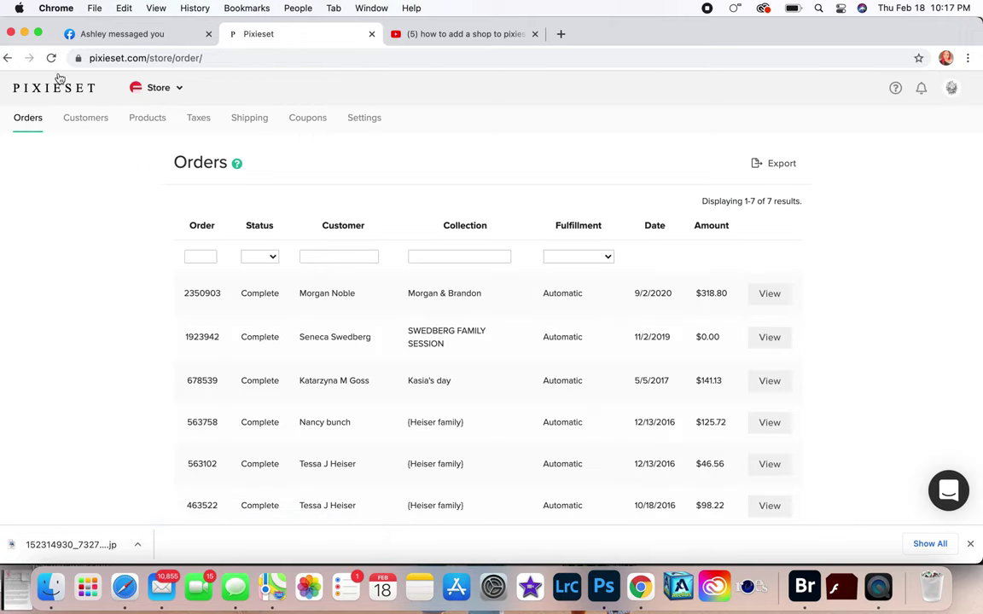
Return to Client Gallery, open the February 17th, 2021 mother-and-child beach collection, and preview it as the client sees it
left_click(145, 94)
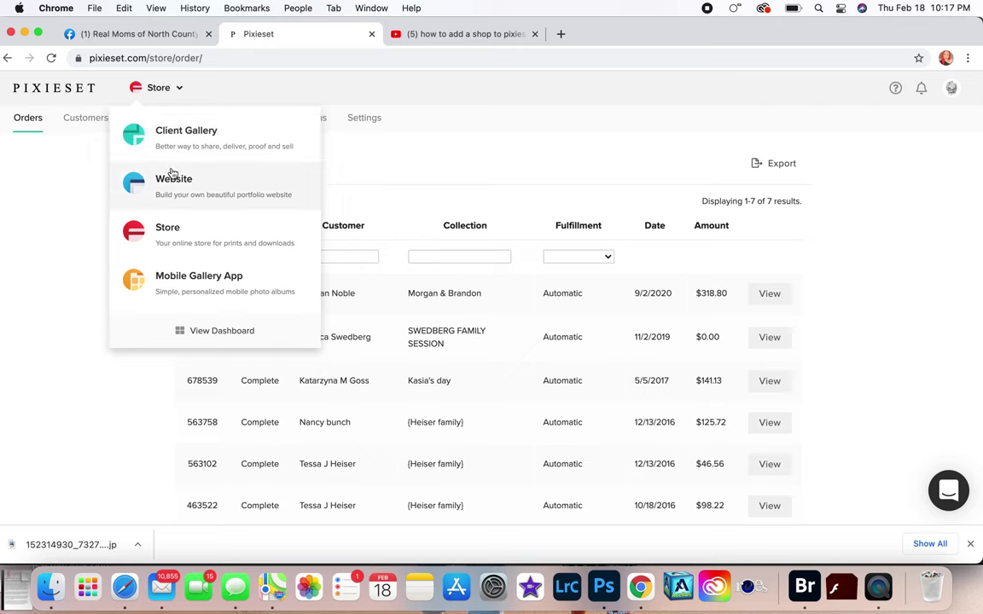
left_click(154, 142)
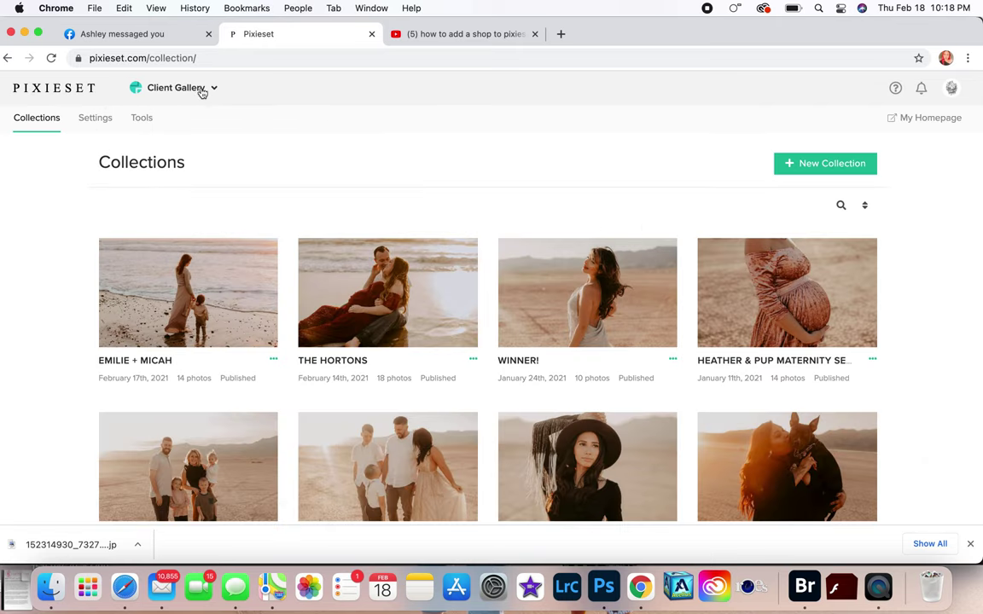
left_click(139, 286)
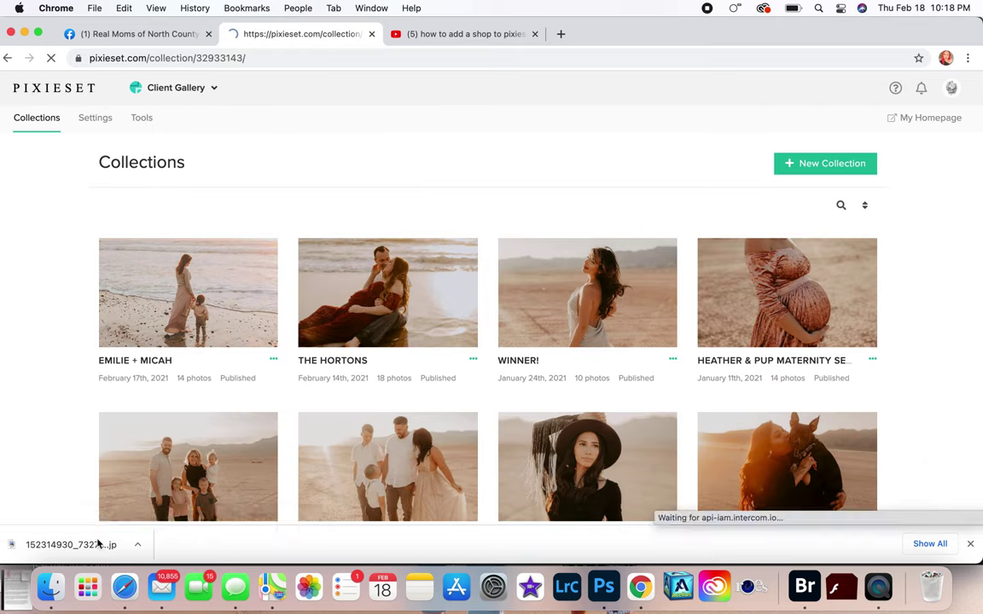
left_click(66, 503)
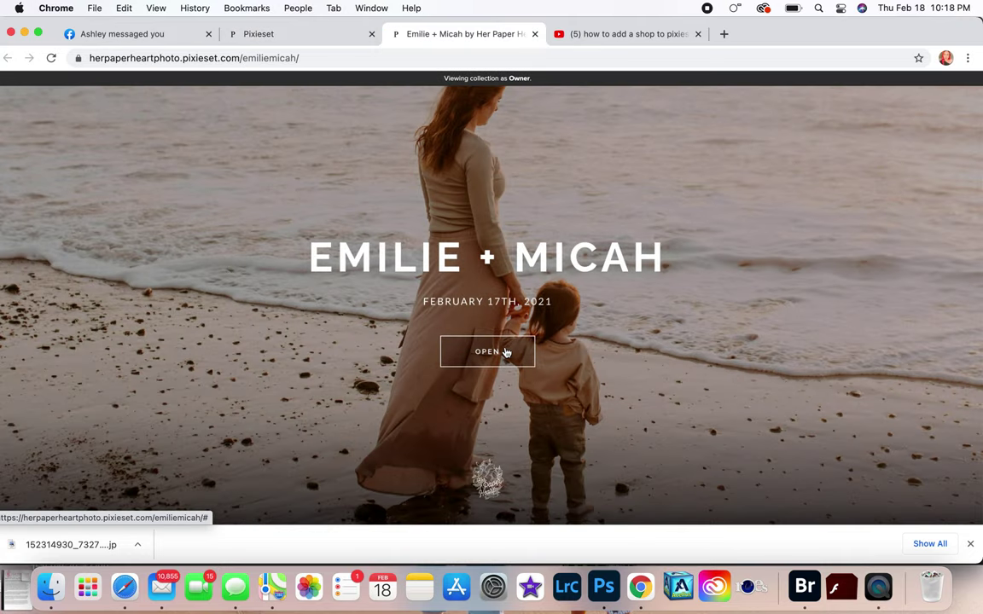
Open the collection from its cover page, look through the beach photos, and return to the gallery's header with the Print Store link
left_click(504, 351)
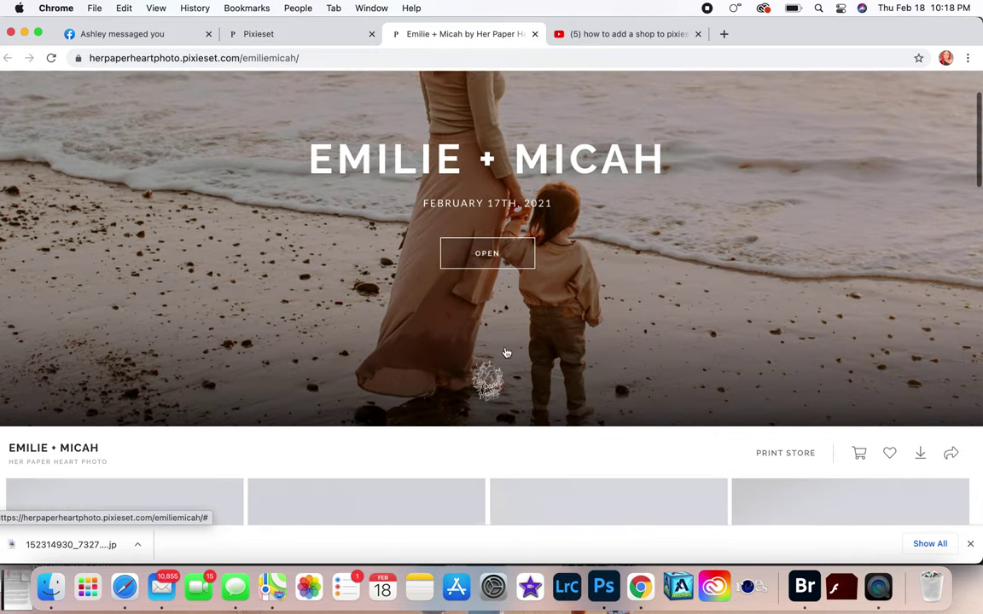
scroll(980, 176, "down", 6)
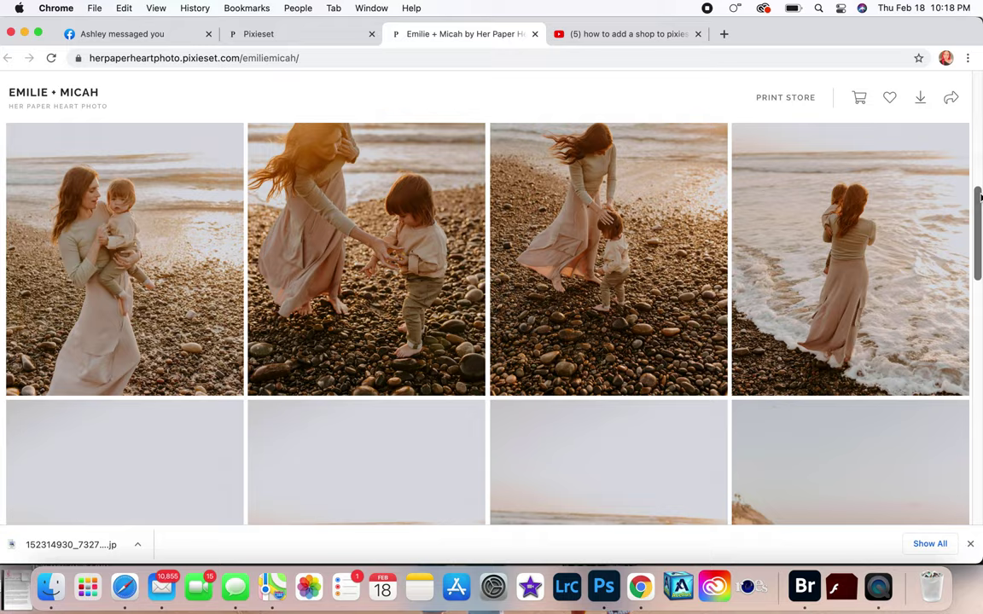
scroll(488, 299, "down", 10)
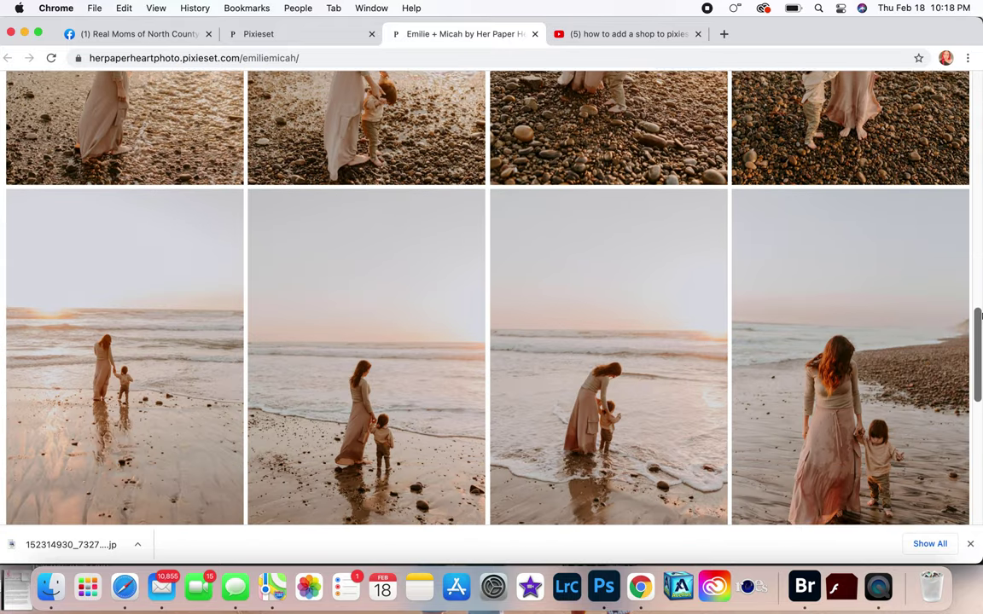
scroll(793, 162, "up", 15)
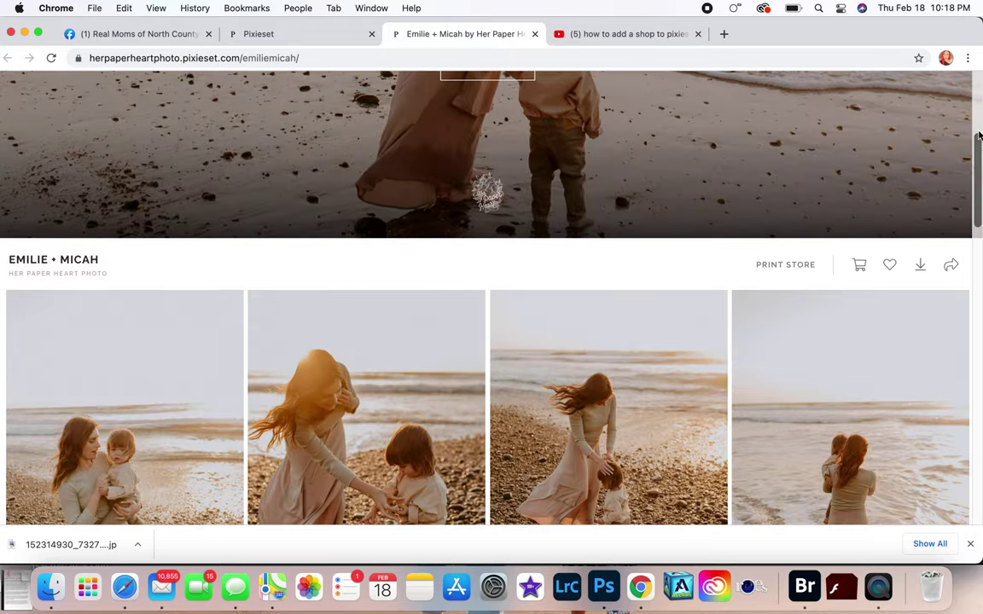
scroll(794, 162, "down", 2)
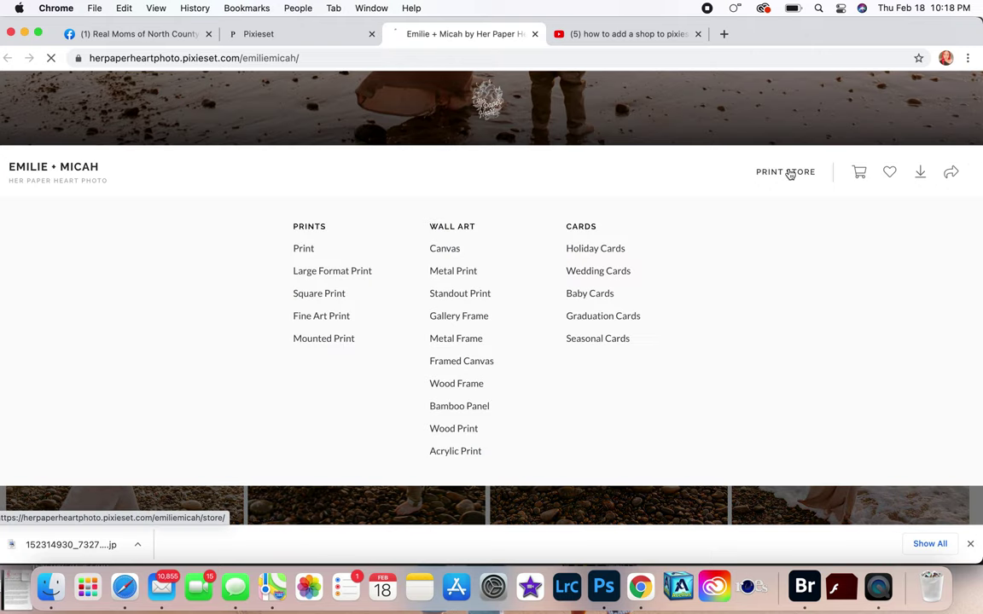
Open the collection's print store and look through the prints, wall art and cards with their starting prices
left_click(787, 171)
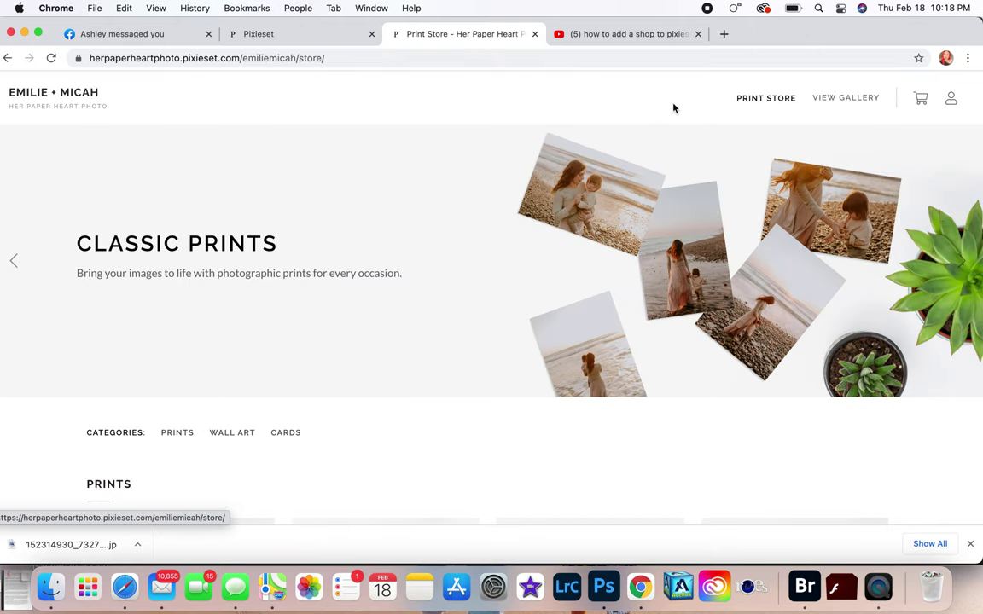
scroll(645, 84, "down", 2)
scroll(645, 84, "down", 8)
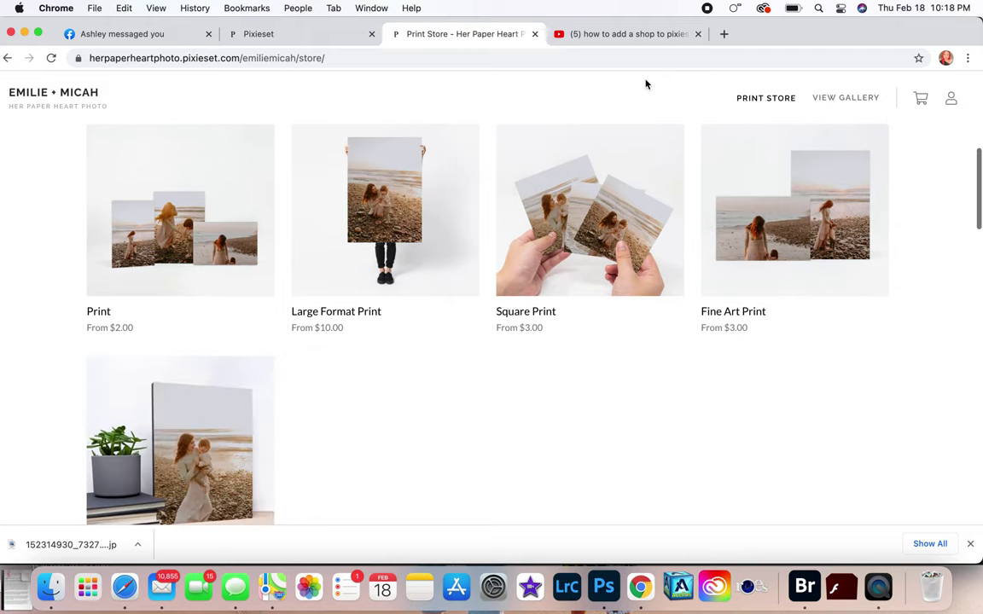
scroll(646, 83, "down", 10)
scroll(645, 84, "down", 5)
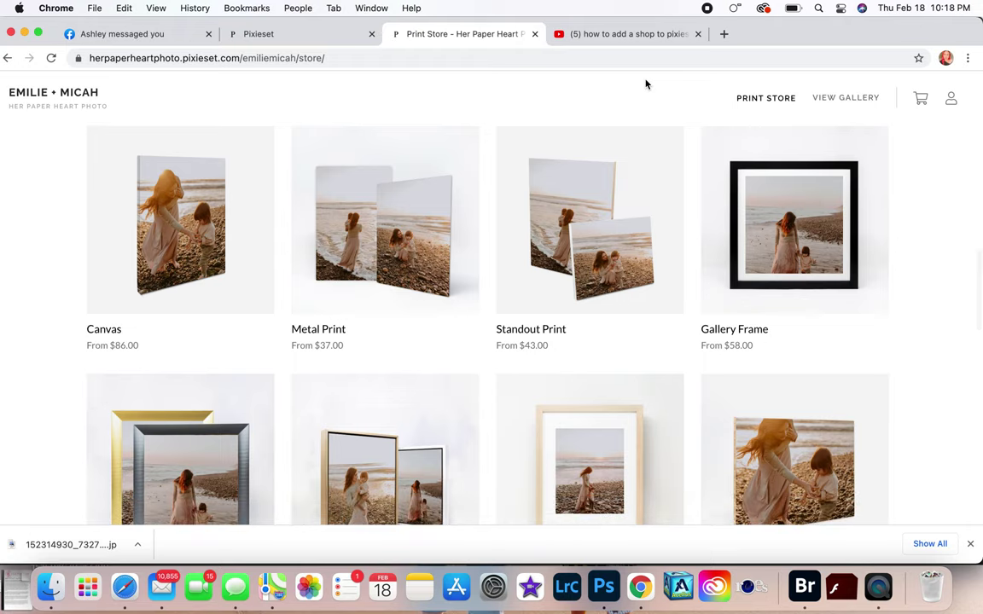
scroll(645, 83, "down", 5)
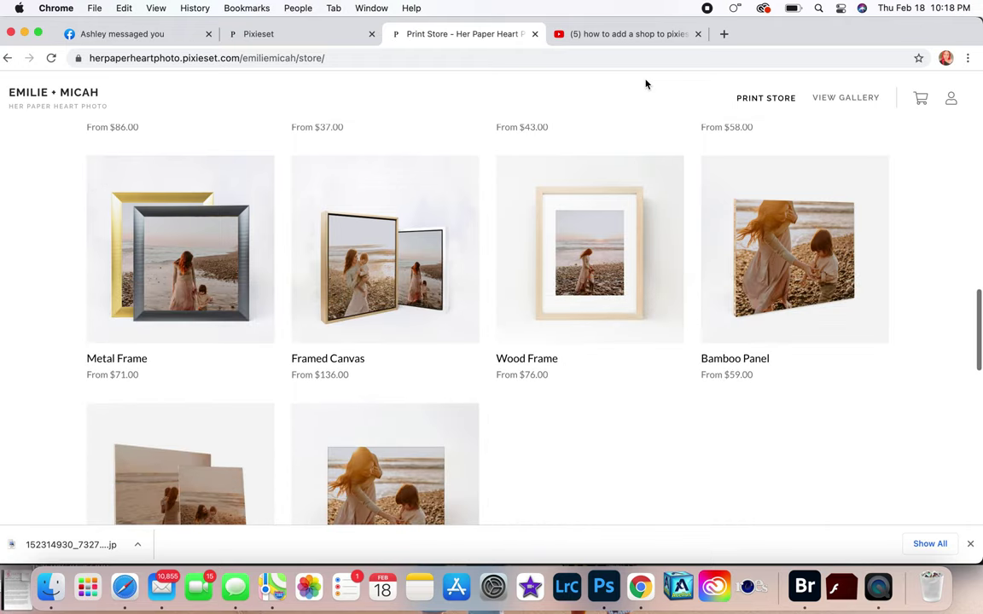
scroll(645, 84, "down", 7)
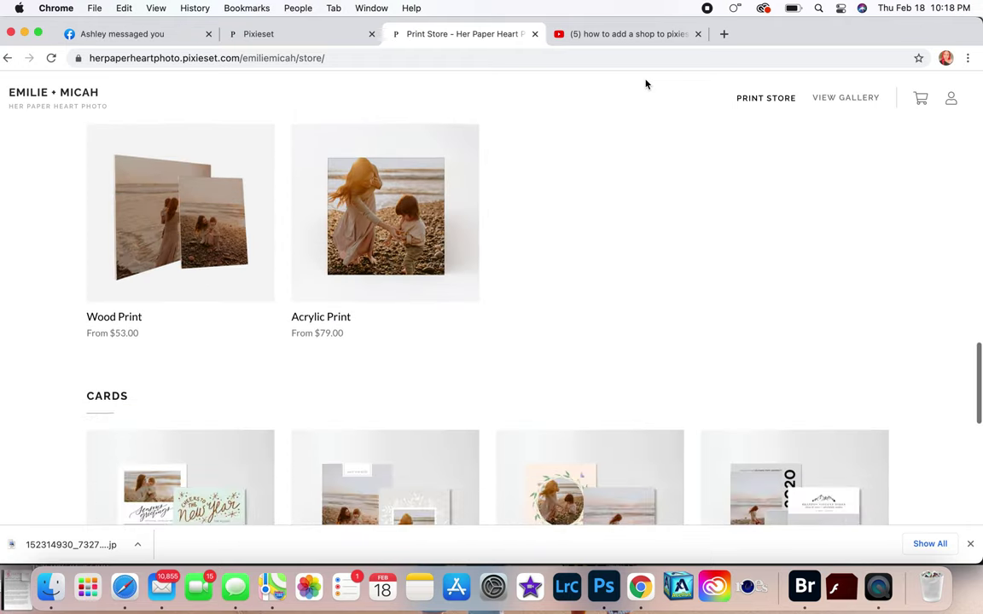
scroll(645, 84, "down", 7)
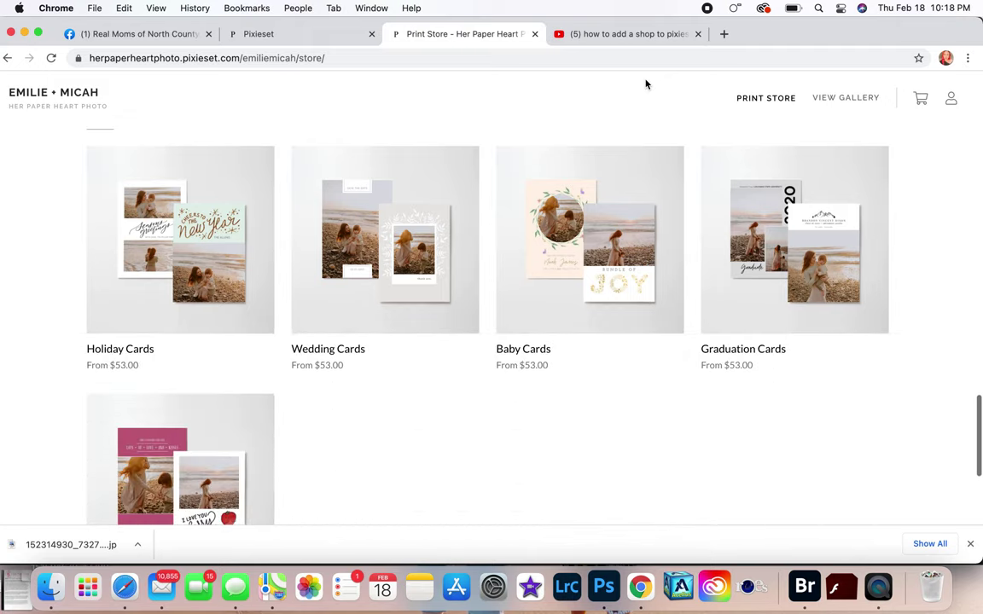
scroll(645, 84, "down", 5)
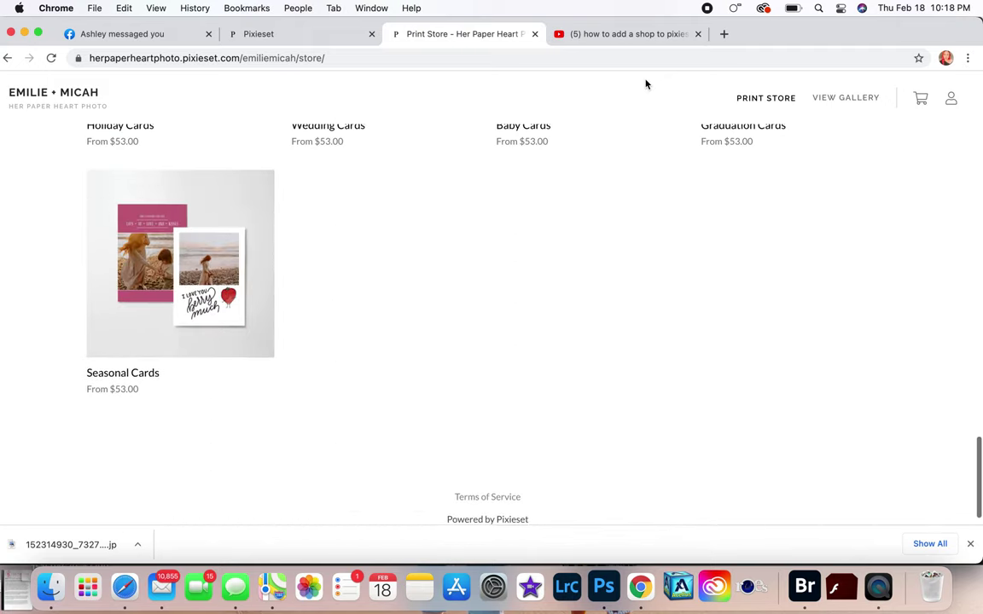
Return to the start of the print store page and show the Print Store's list of product categories
scroll(645, 84, "up", 12)
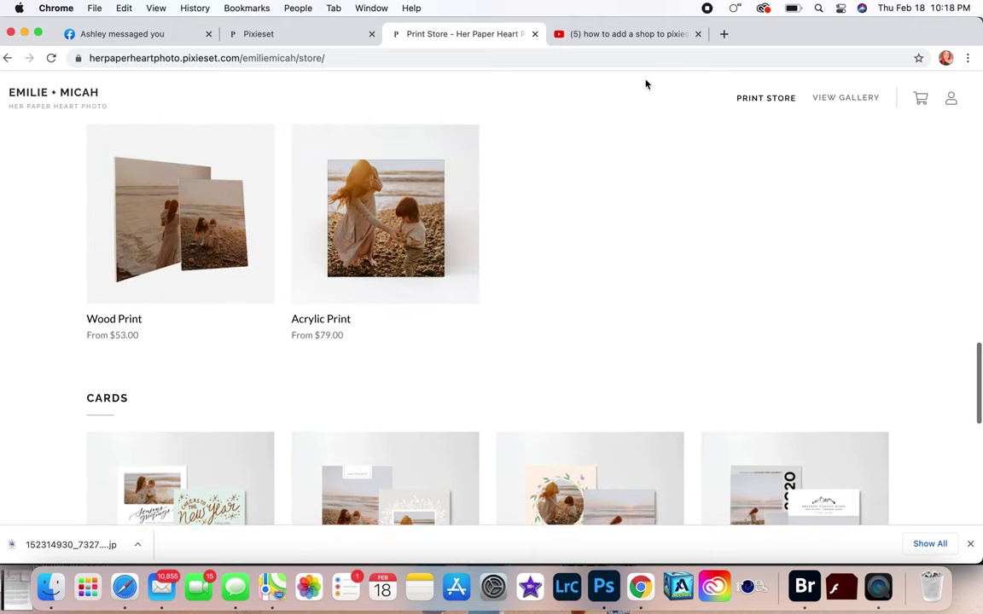
scroll(645, 84, "up", 8)
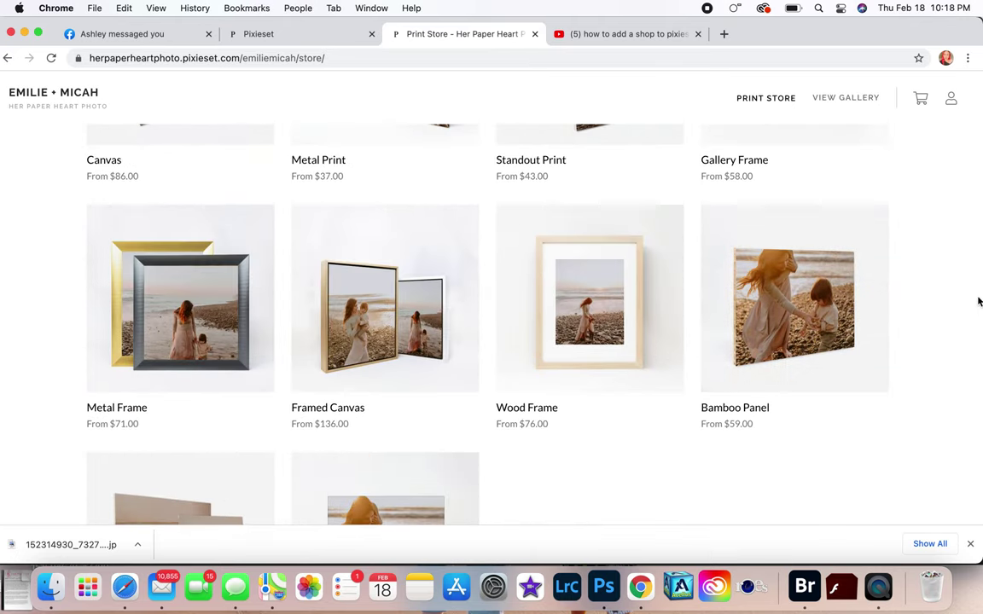
left_click_drag(978, 305, 969, 98)
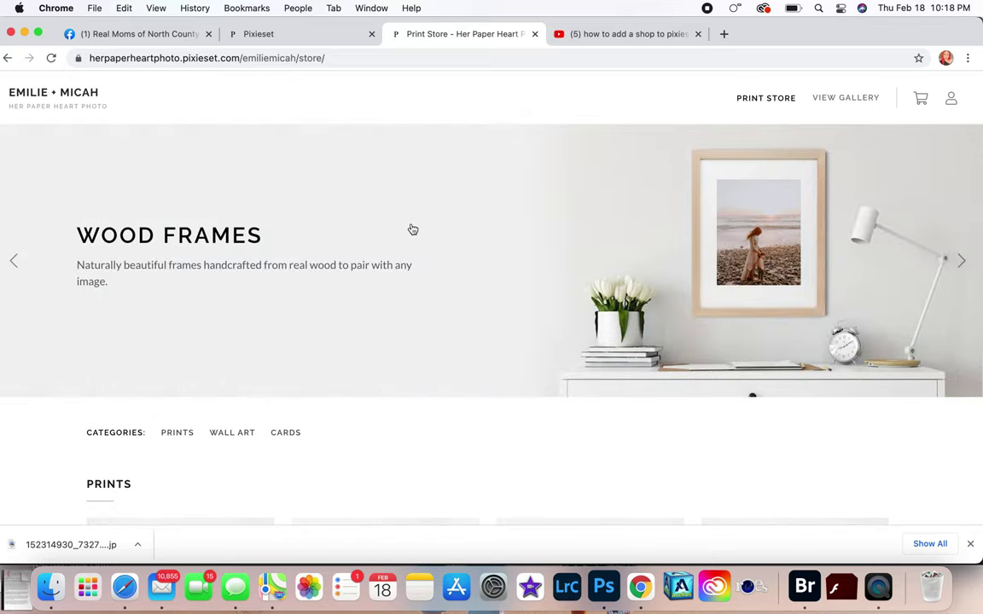
mouse_move(792, 129)
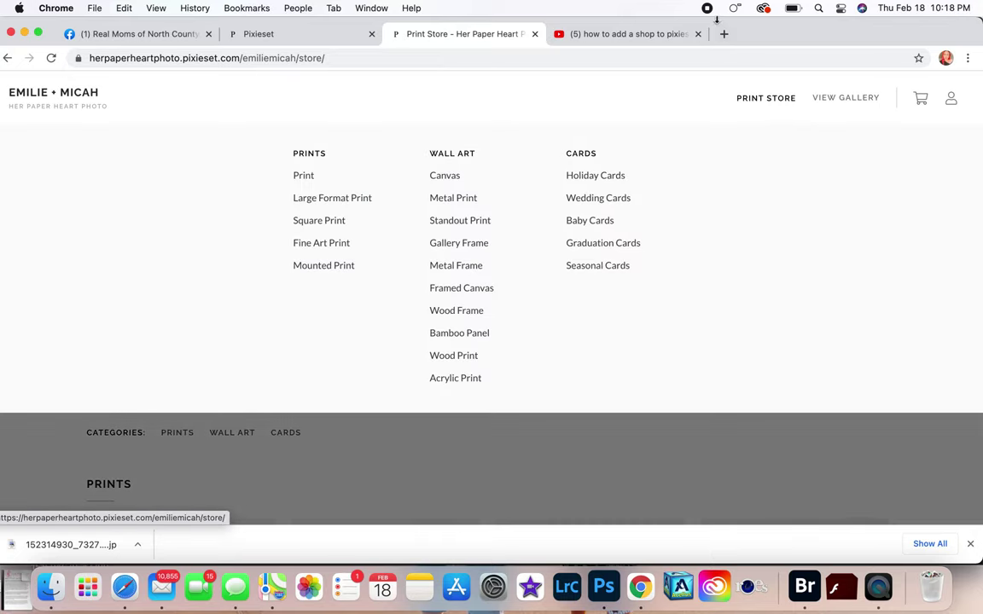